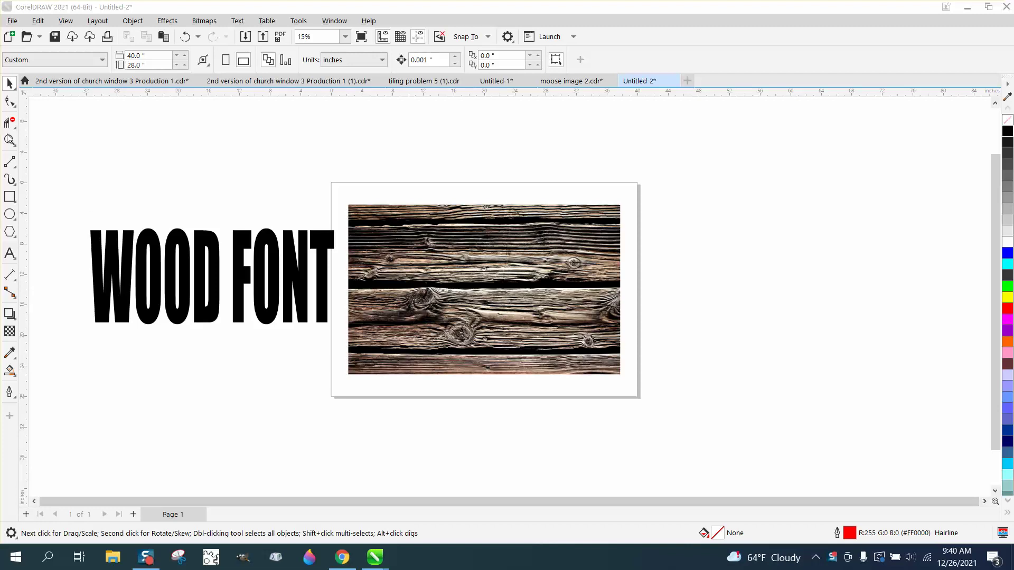
# Zoom in on the wood-plank photo, then zoom back out to see the whole layout.
pyautogui.click(10, 140)
pyautogui.click(502, 327)
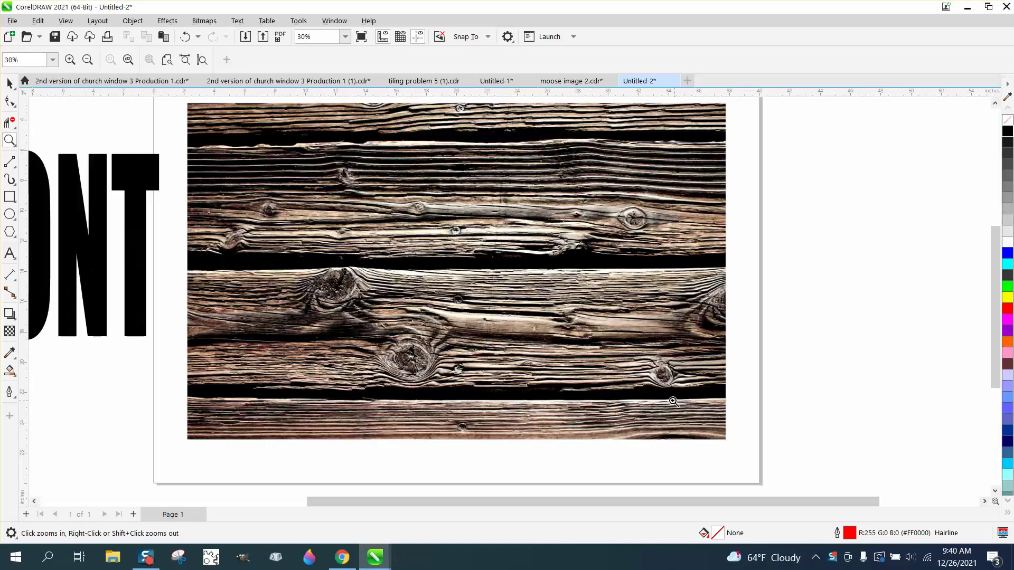
pyautogui.rightClick(496, 299)
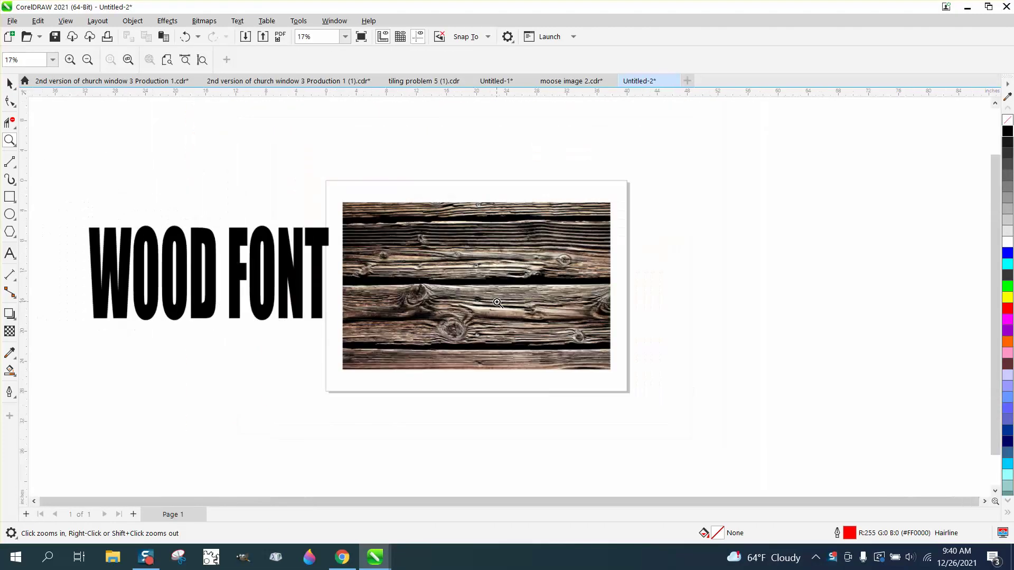
pyautogui.scroll(4, 338, 334)
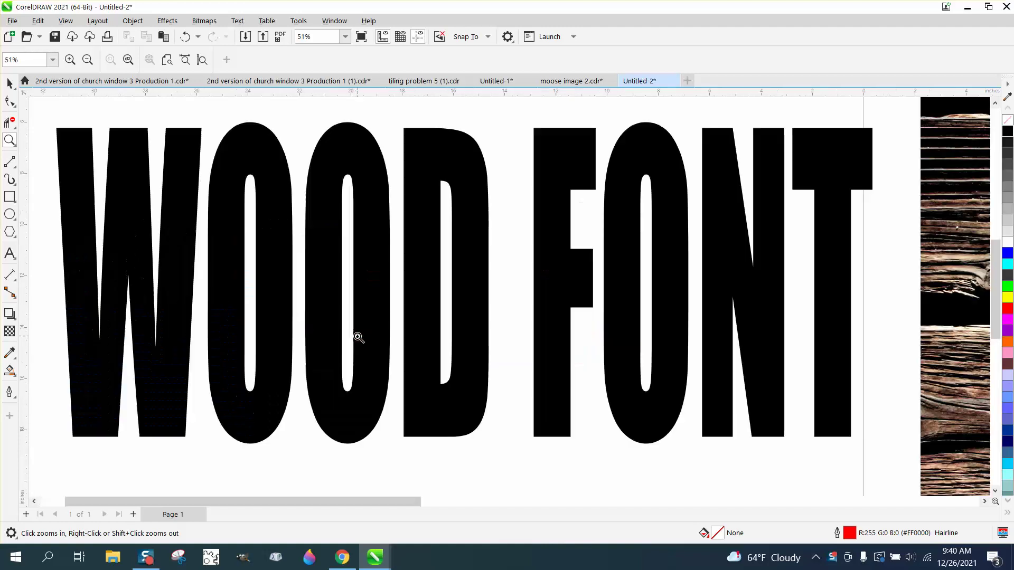
pyautogui.scroll(-2, 348, 333)
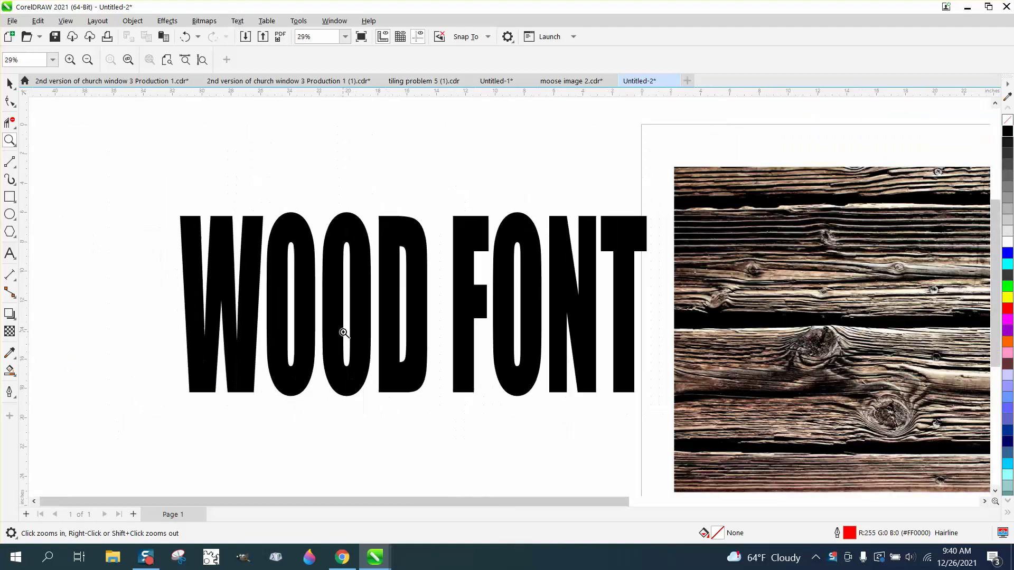
# Go to the Yahoo 'wood photo' image results and bring up the image size choices.
pyautogui.click(342, 557)
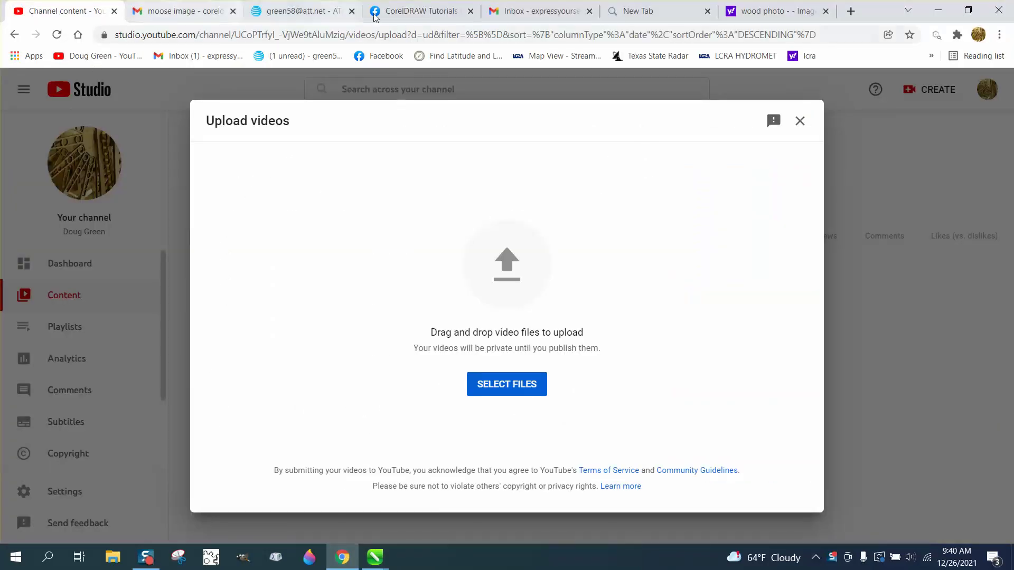
pyautogui.click(768, 20)
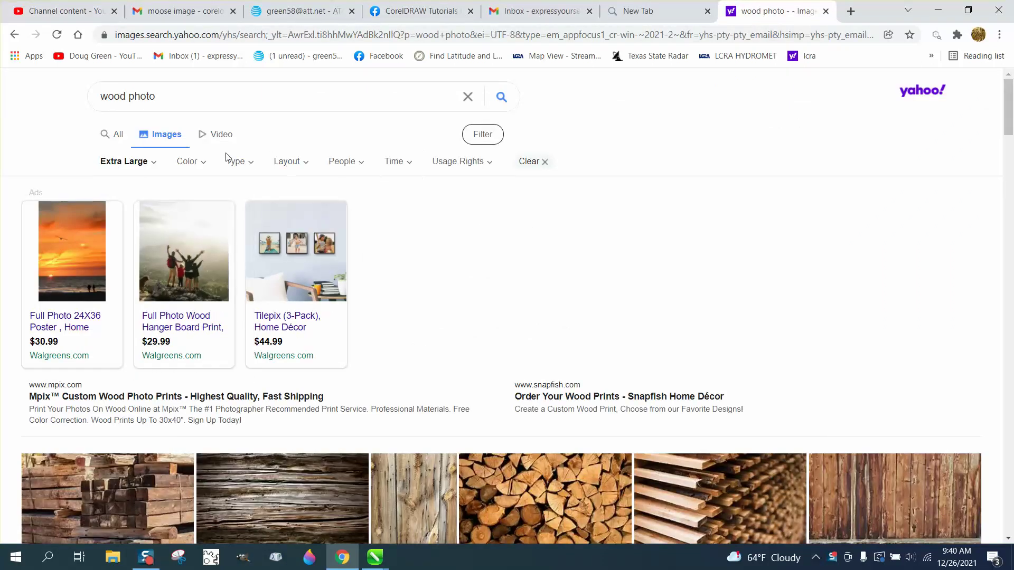
pyautogui.click(495, 136)
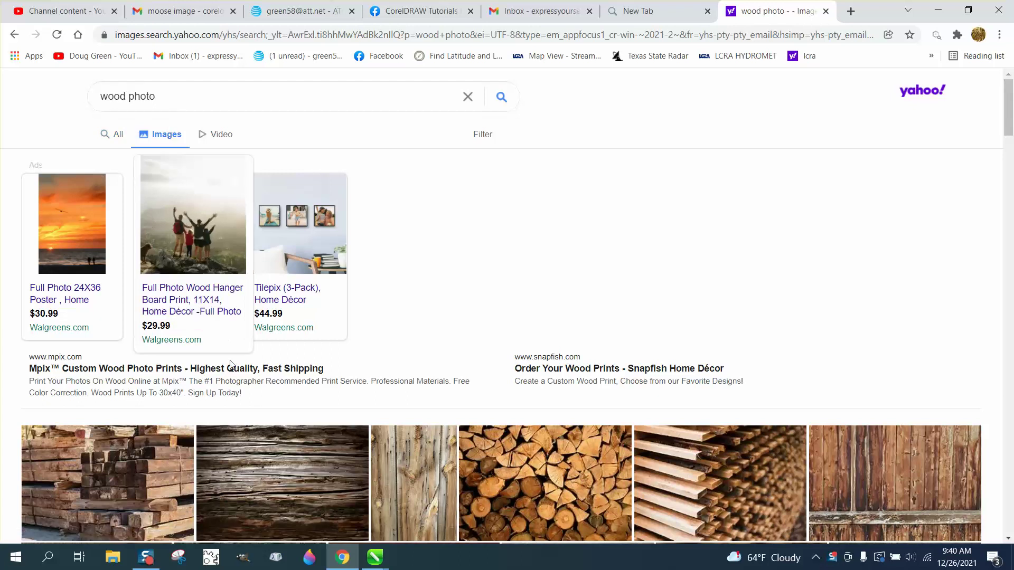
pyautogui.click(482, 144)
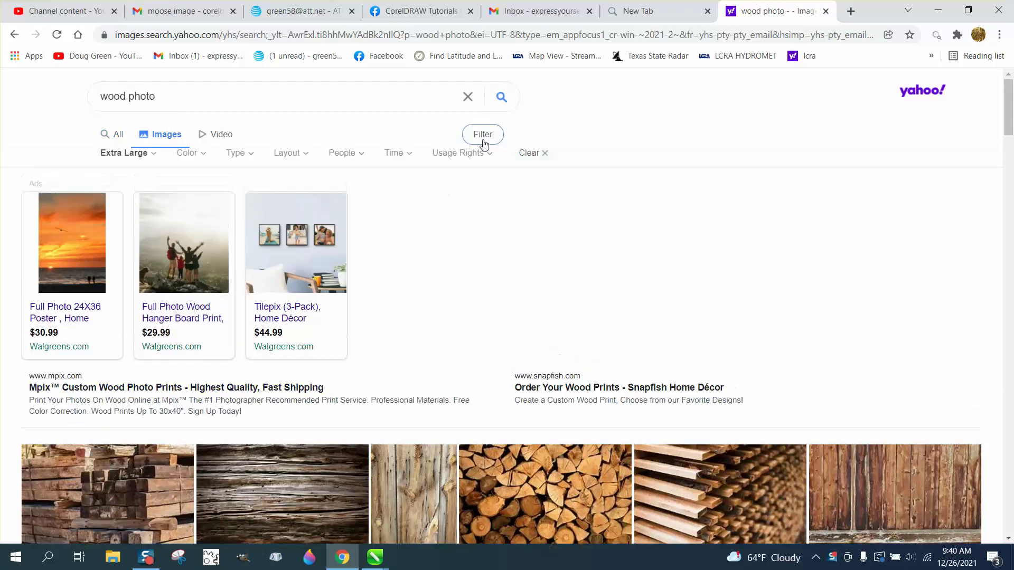
pyautogui.click(151, 163)
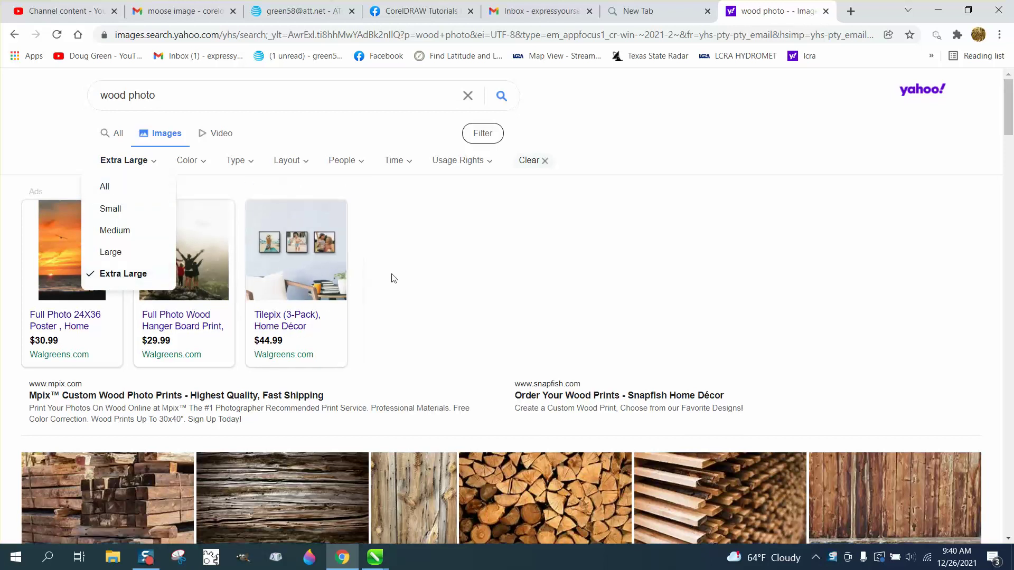
pyautogui.scroll(-5, 391, 278)
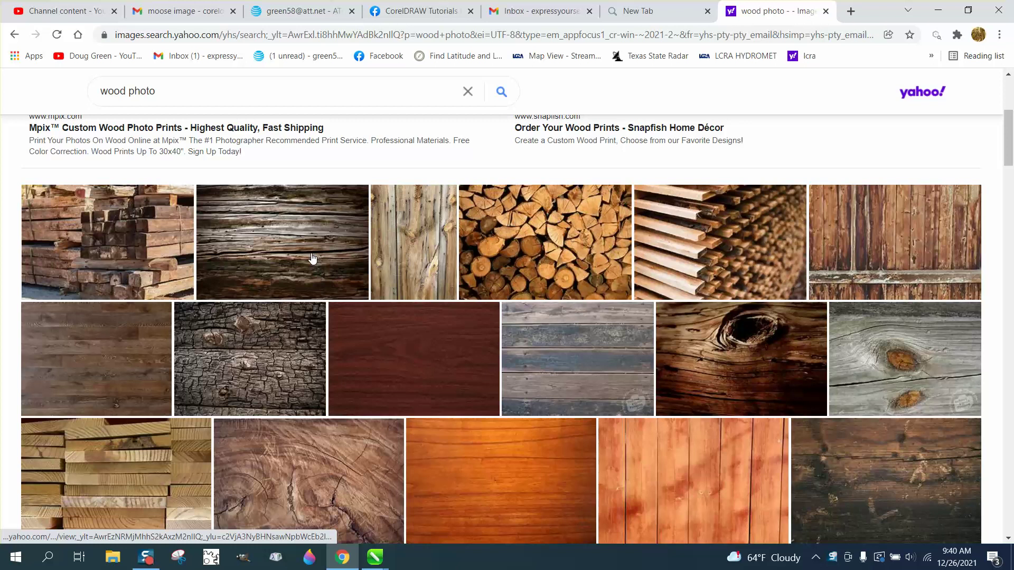
pyautogui.click(311, 255)
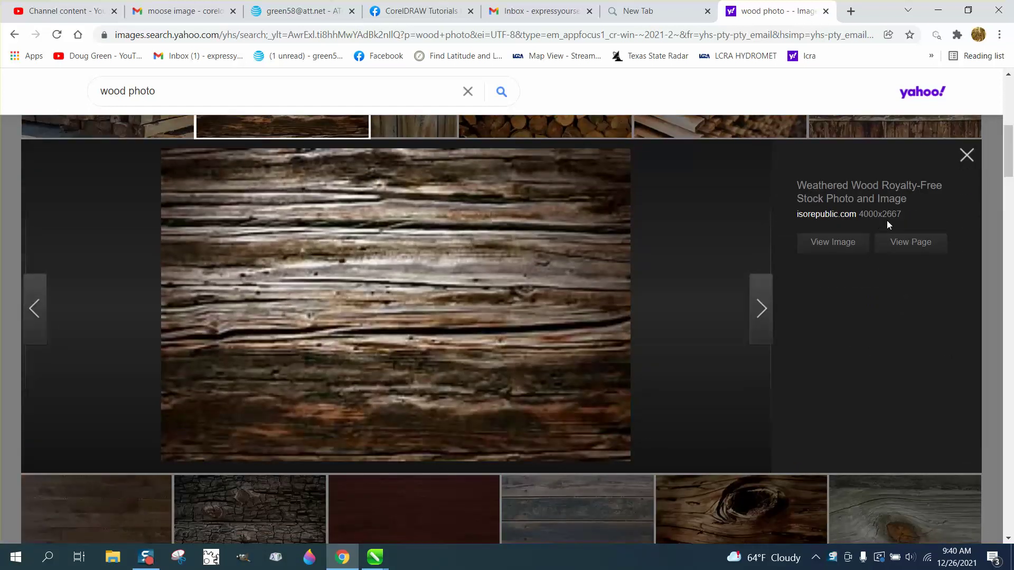
pyautogui.click(966, 155)
pyautogui.scroll(-6, 332, 468)
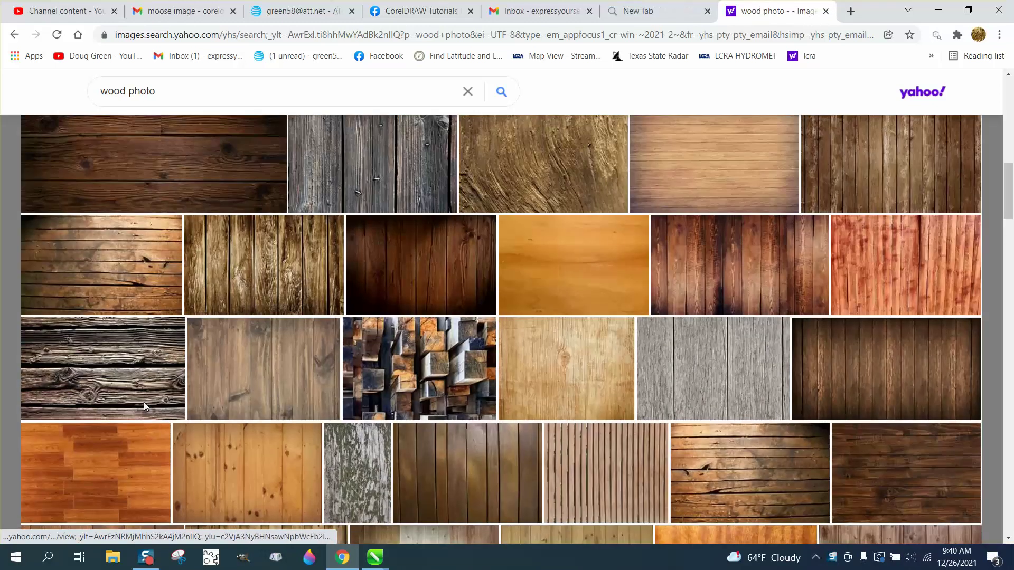
pyautogui.click(146, 407)
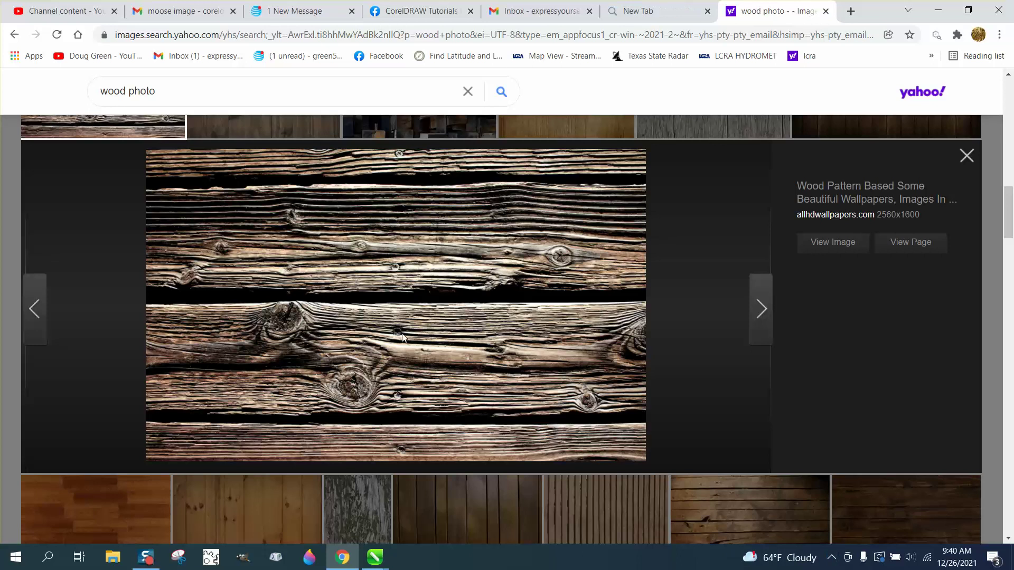
pyautogui.click(965, 156)
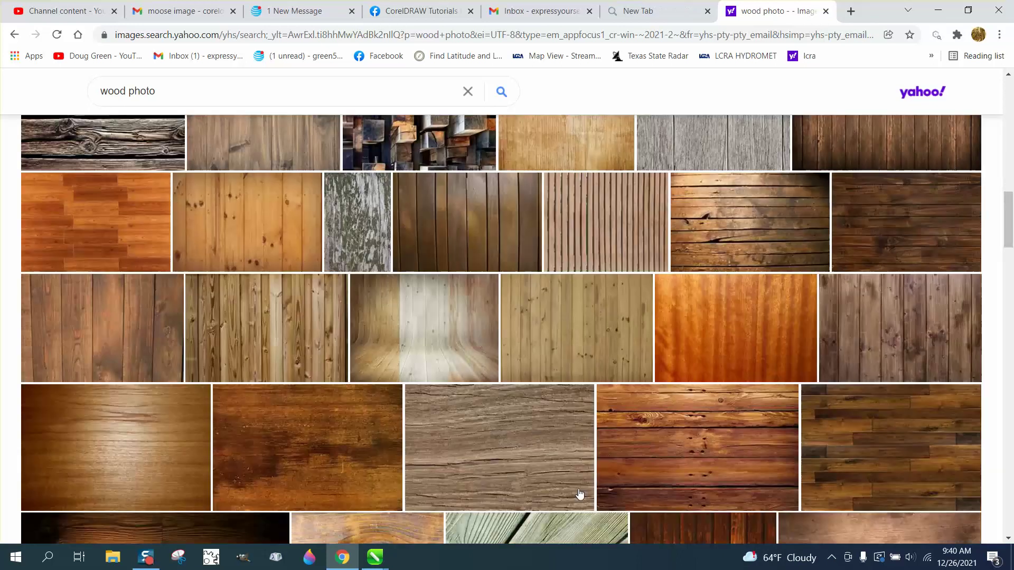
pyautogui.moveTo(373, 563)
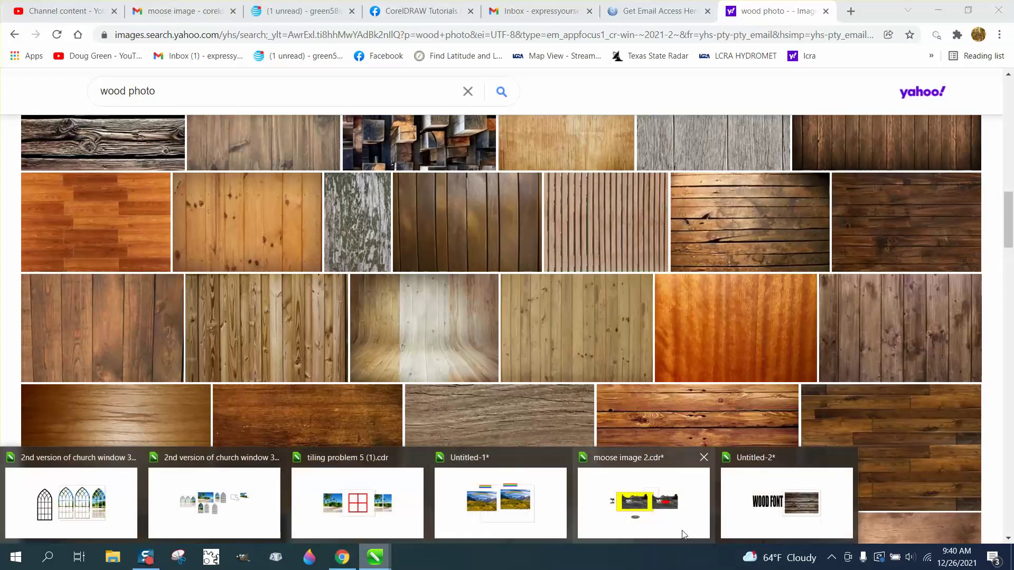
# Back in Untitled-2, drag the black WOOD FONT text onto the wood-plank photo.
pyautogui.click(731, 531)
pyautogui.rightClick(639, 398)
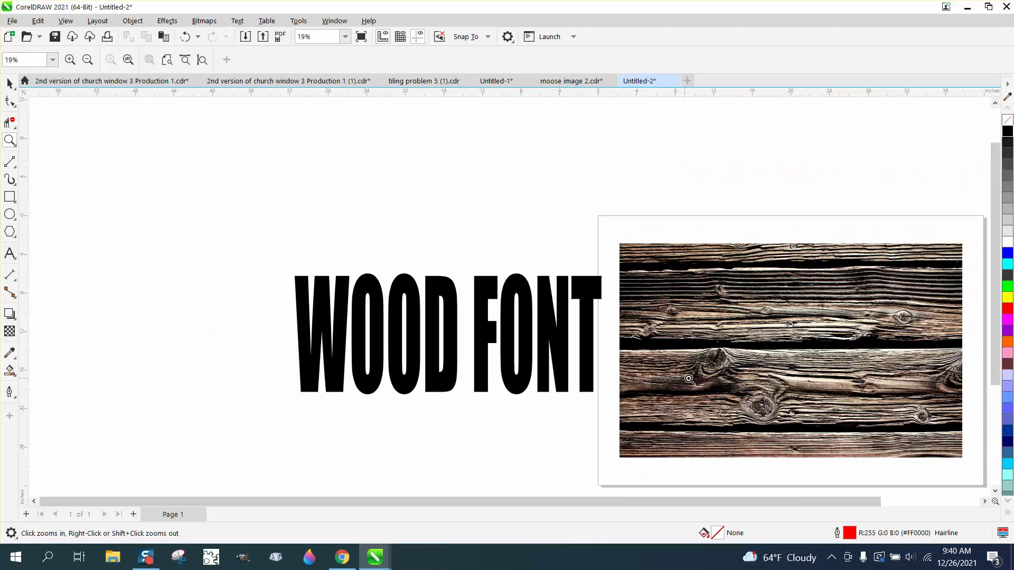
pyautogui.click(709, 378)
pyautogui.scroll(-2, 637, 361)
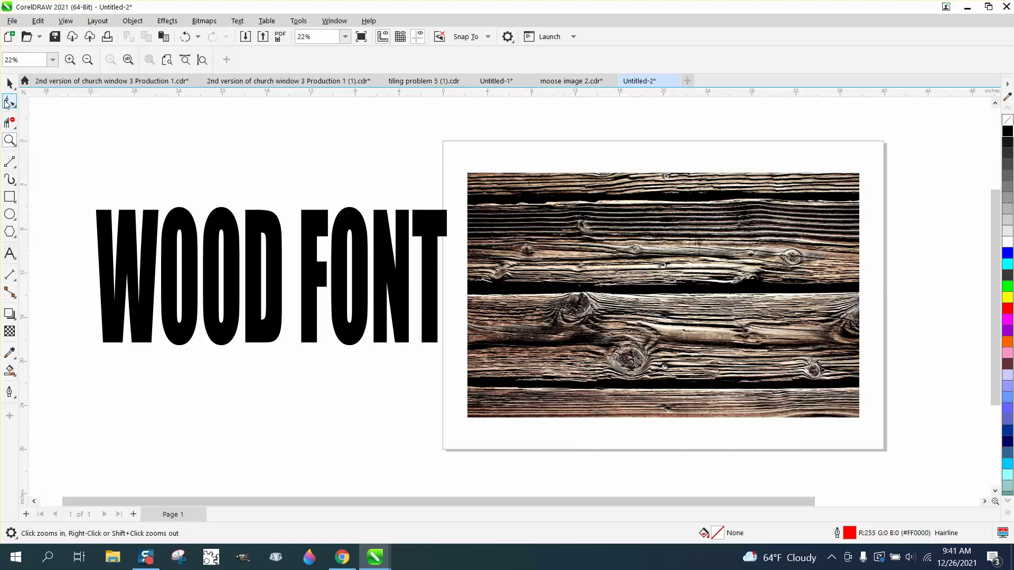
pyautogui.click(10, 82)
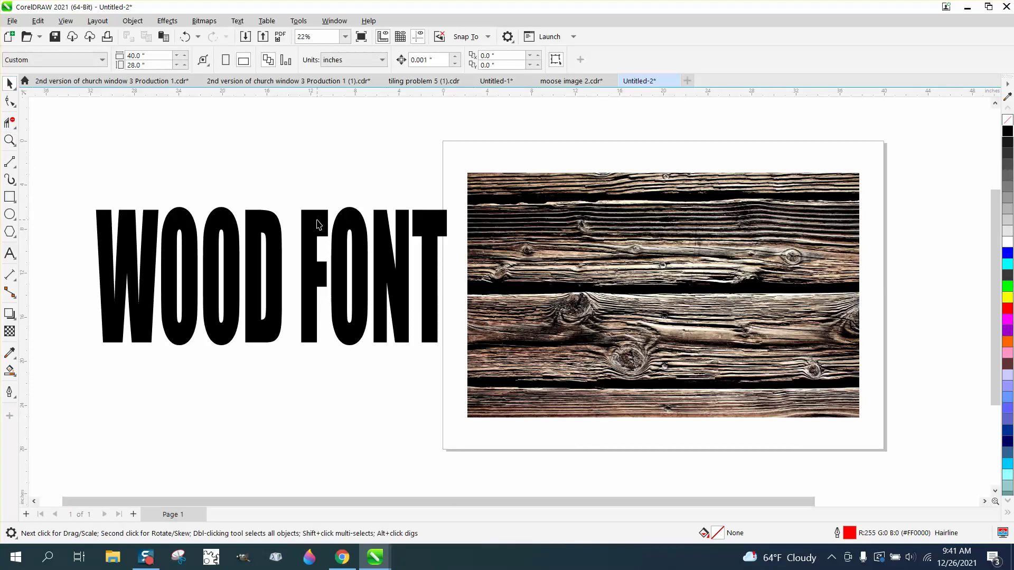
pyautogui.moveTo(319, 225); pyautogui.dragTo(705, 238)
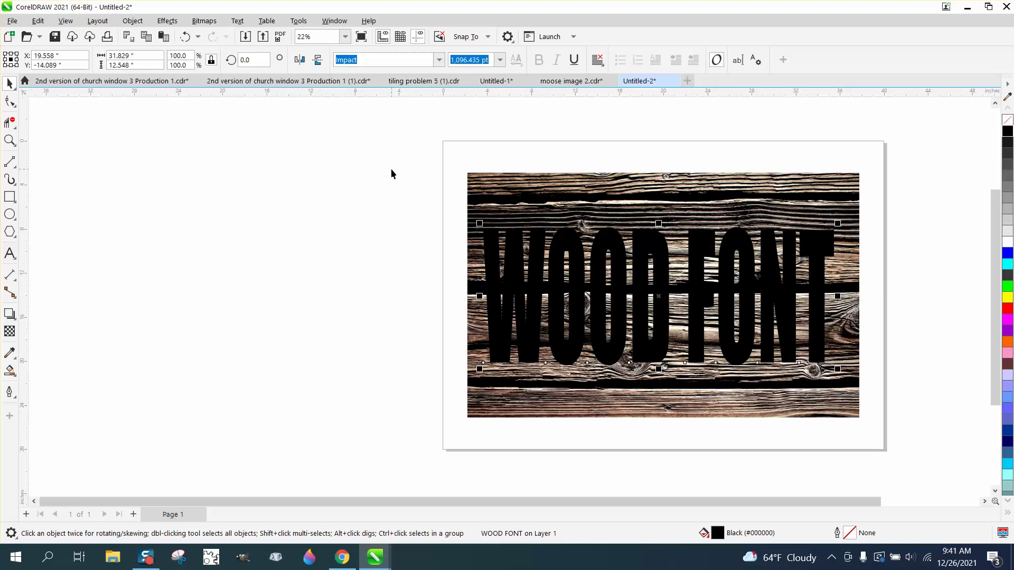
# Select both the WOOD FONT text and the plank photo and Intersect them.
pyautogui.click(10, 140)
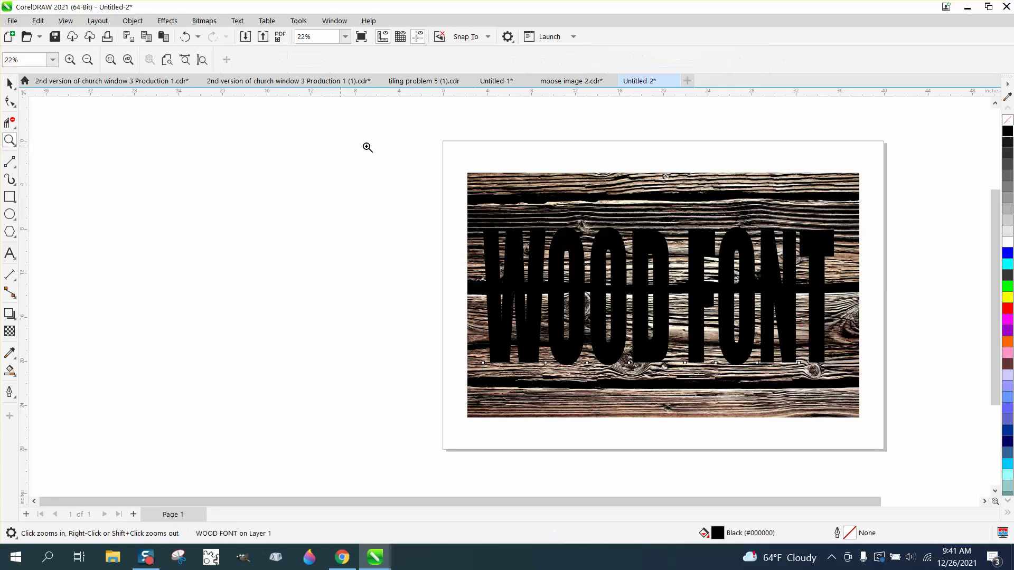
pyautogui.moveTo(442, 148); pyautogui.dragTo(911, 404)
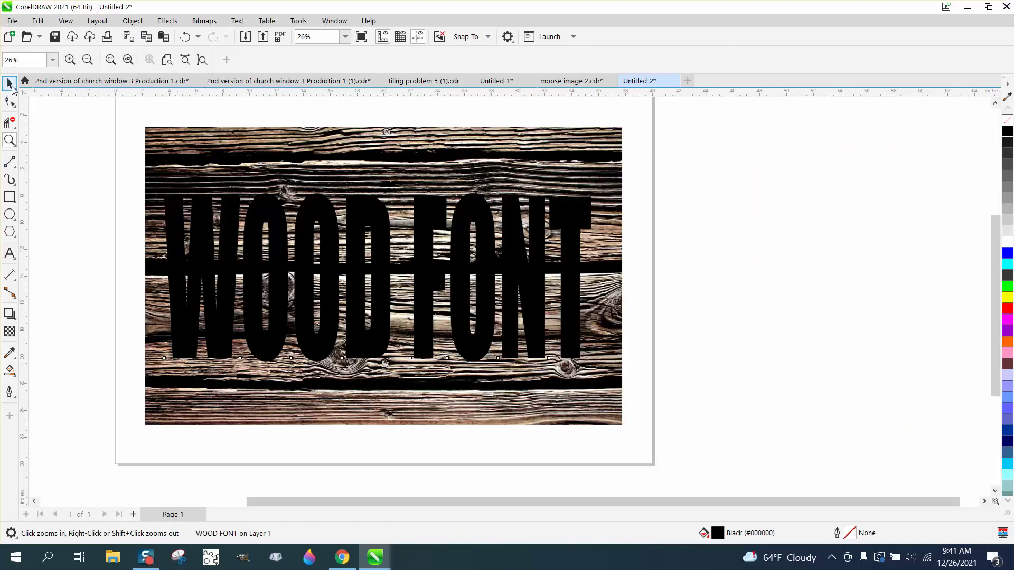
pyautogui.click(10, 83)
pyautogui.moveTo(115, 110); pyautogui.dragTo(697, 491)
pyautogui.click(400, 60)
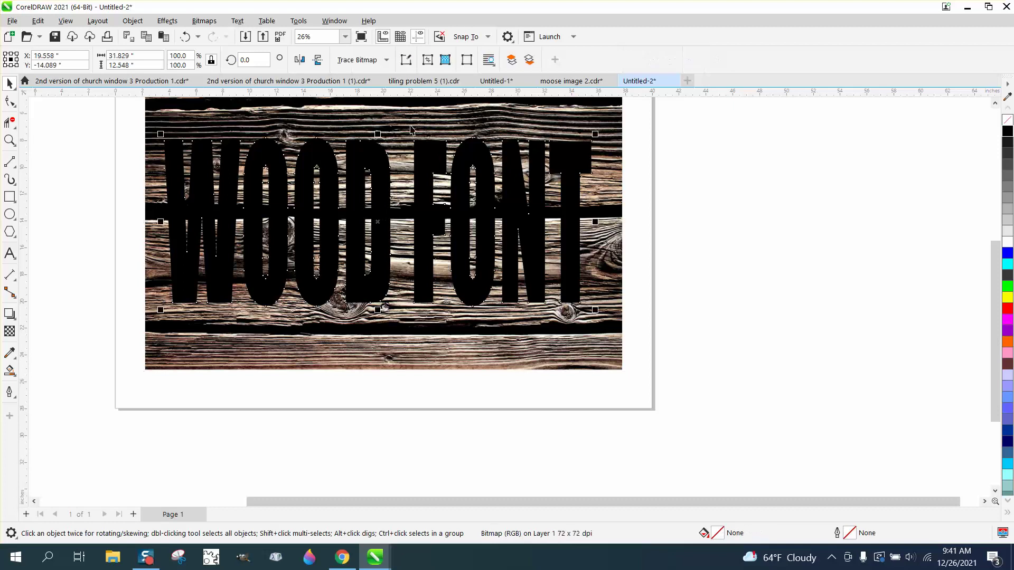
# Move the black text off the photo and set the wood-textured lettering below it.
pyautogui.scroll(-1, 432, 246)
pyautogui.moveTo(432, 246); pyautogui.dragTo(834, 253)
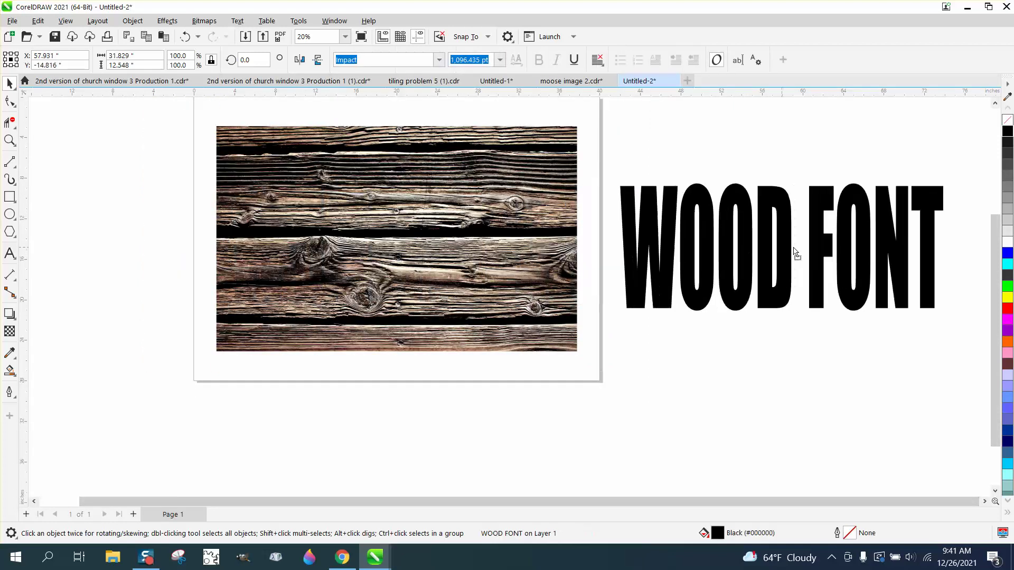
pyautogui.moveTo(443, 250); pyautogui.dragTo(821, 400)
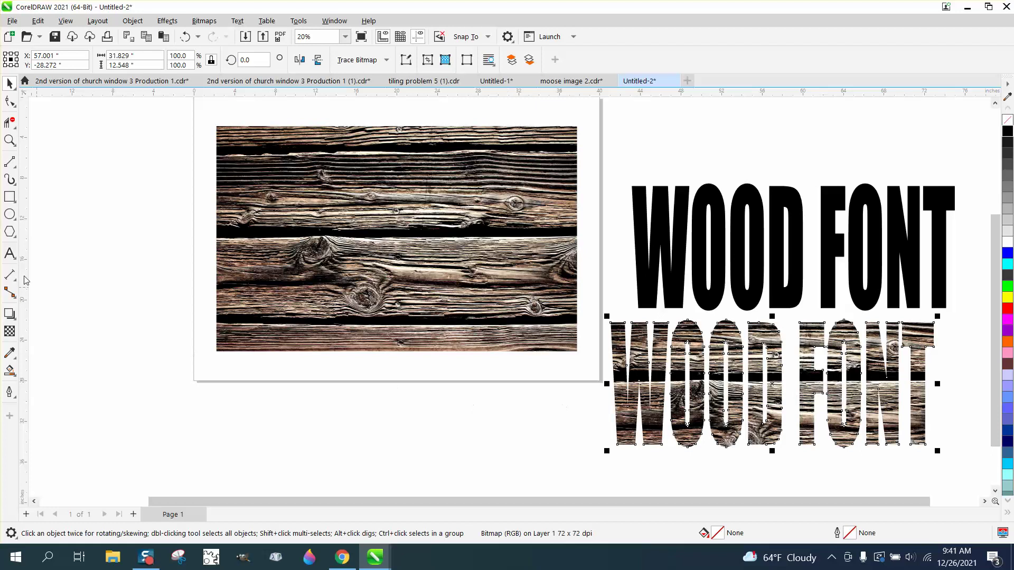
pyautogui.click(10, 140)
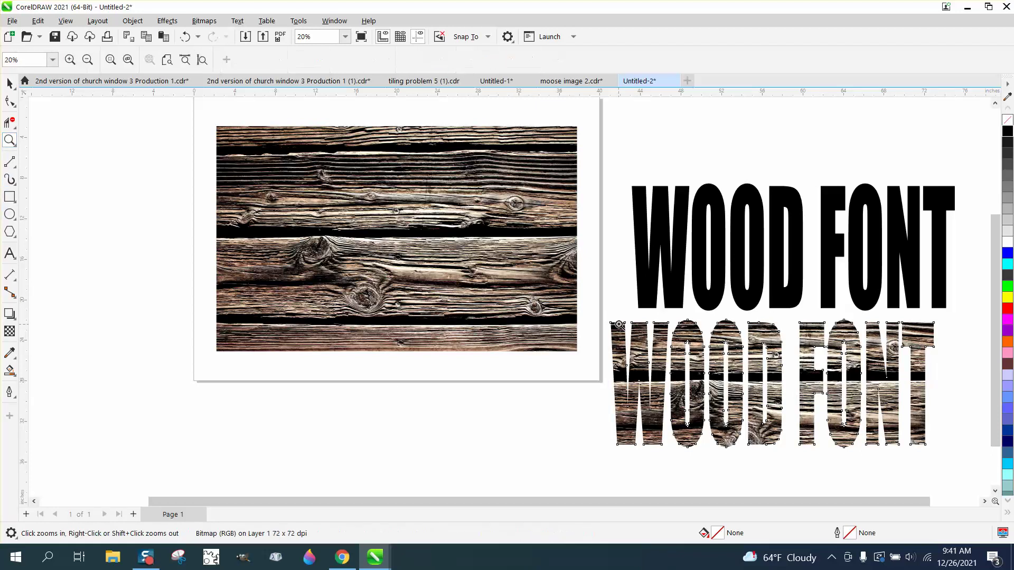
pyautogui.scroll(5, 739, 374)
pyautogui.scroll(-3, 739, 374)
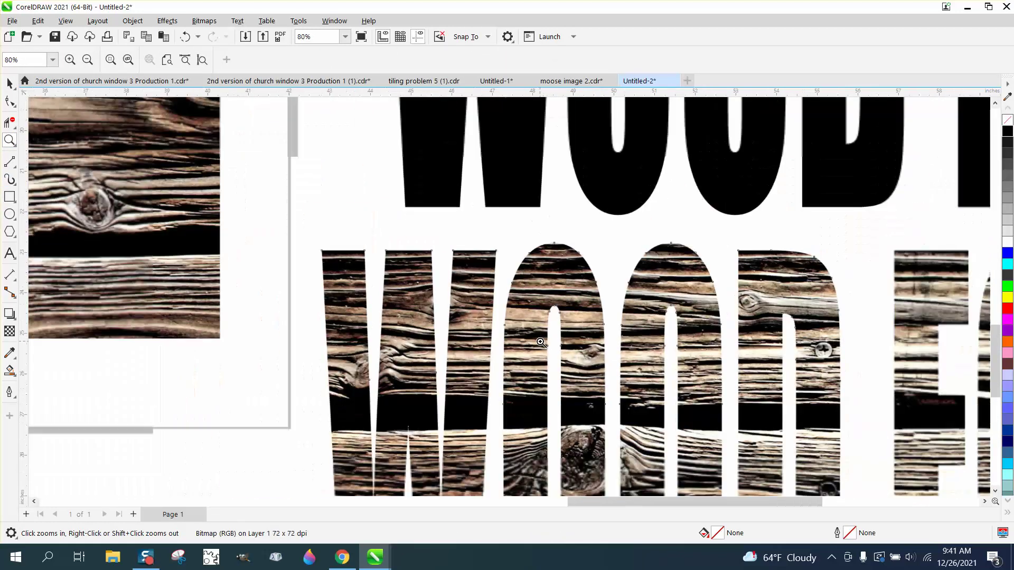
pyautogui.click(9, 83)
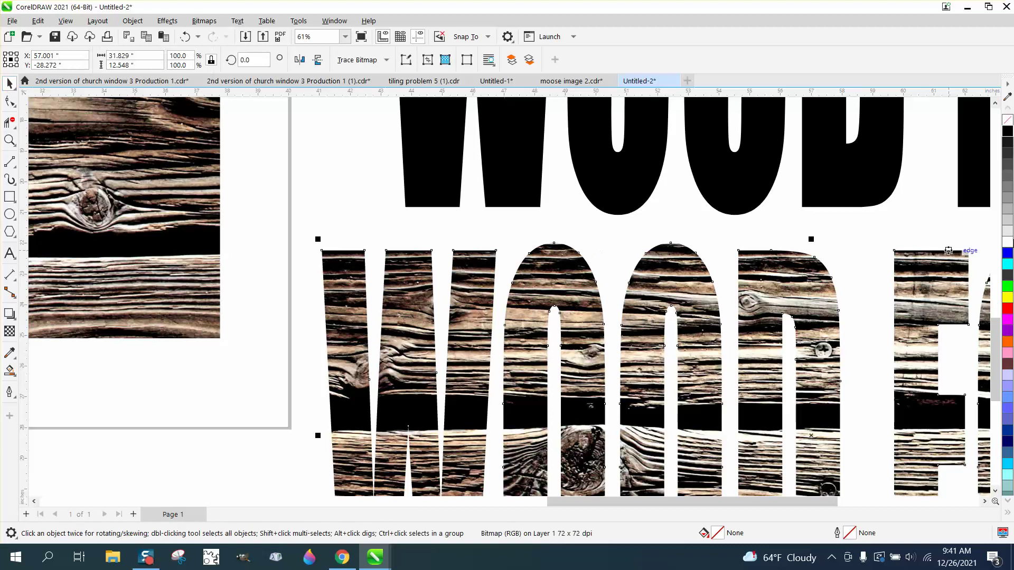
pyautogui.click(1007, 133)
pyautogui.click(442, 273)
pyautogui.scroll(-2, 446, 274)
pyautogui.scroll(-2, 535, 280)
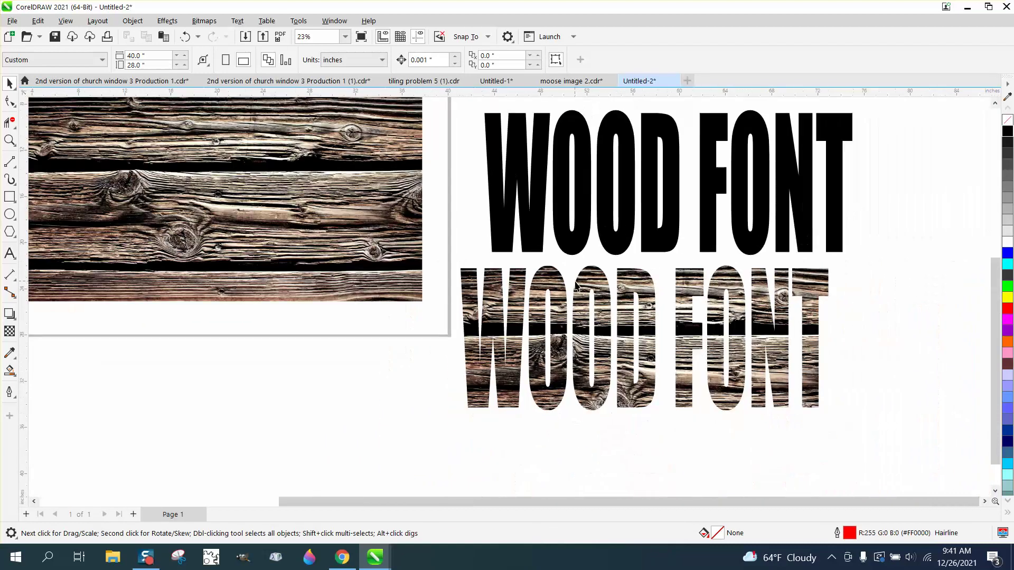
pyautogui.click(617, 313)
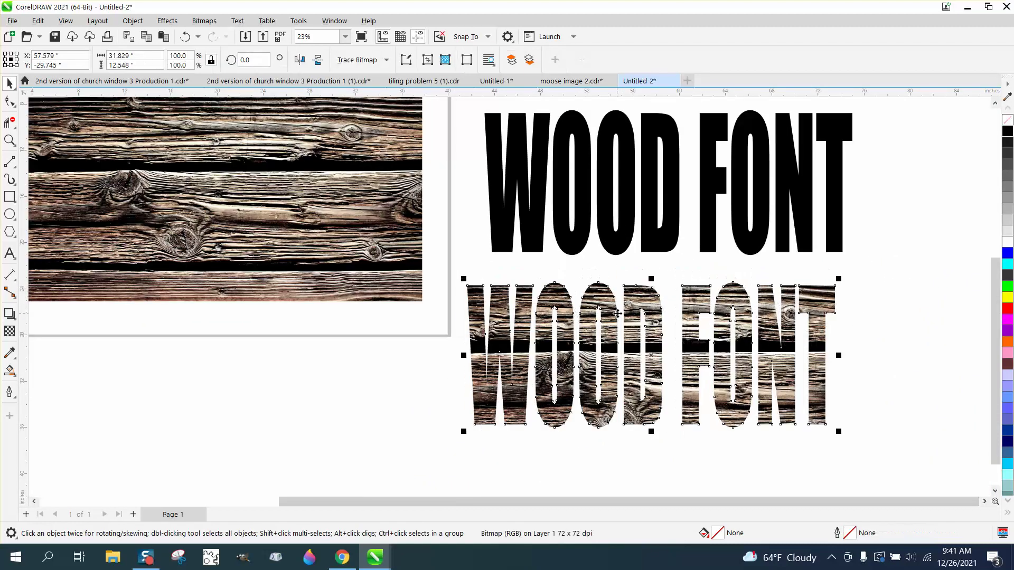
pyautogui.click(617, 238)
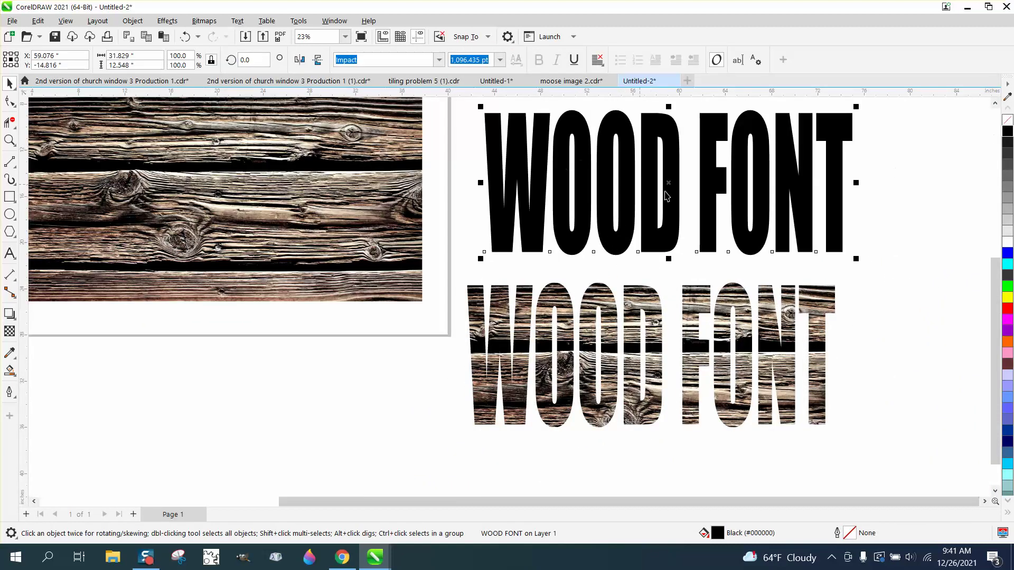
pyautogui.press('XF86Calculator')
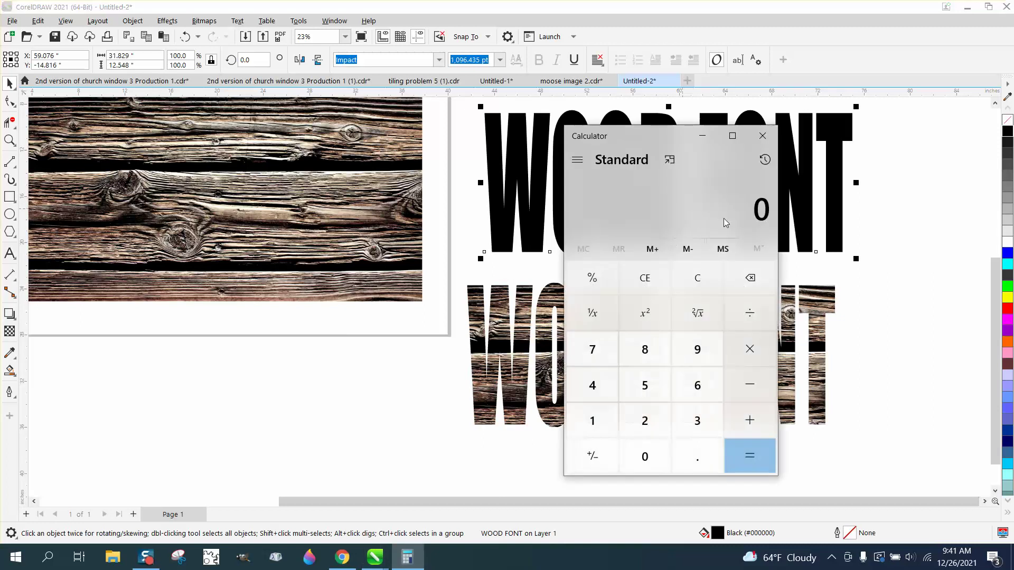
pyautogui.click(765, 143)
pyautogui.press('Delete')
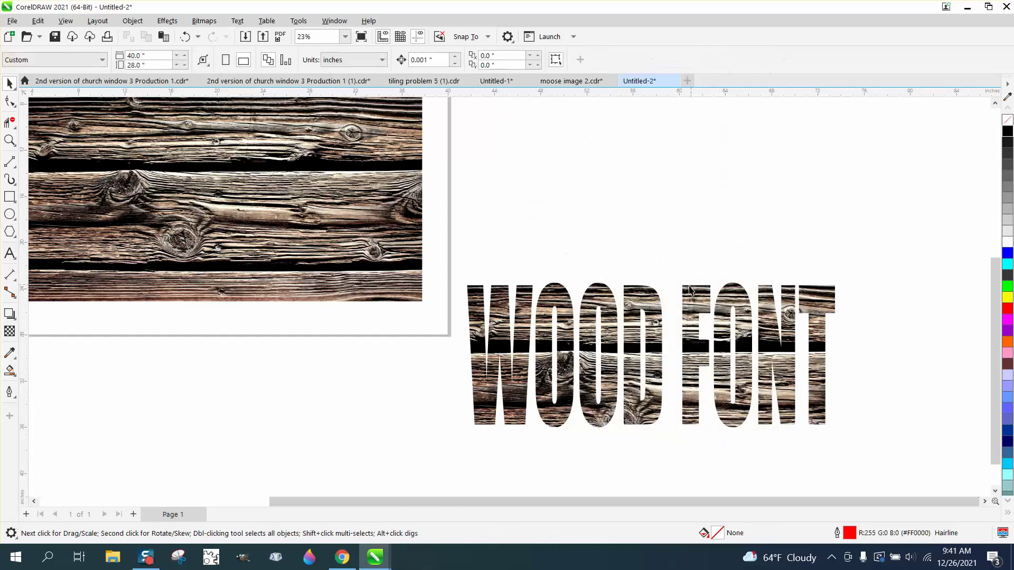
pyautogui.click(185, 38)
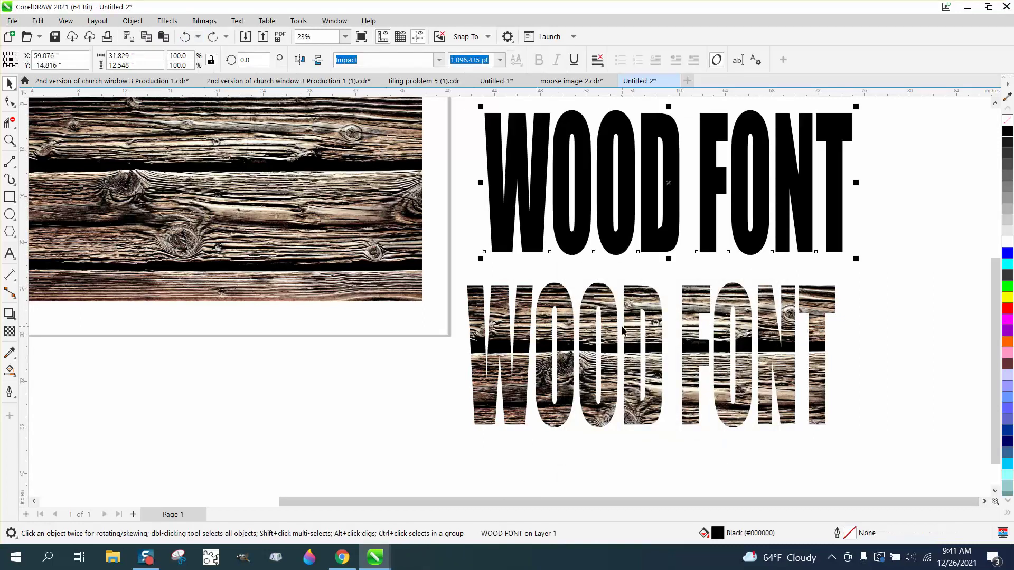
pyautogui.click(622, 332)
# Delete the wood-textured copy and move the black WOOD FONT text back onto the plank photo.
pyautogui.click(616, 335)
pyautogui.press('Delete')
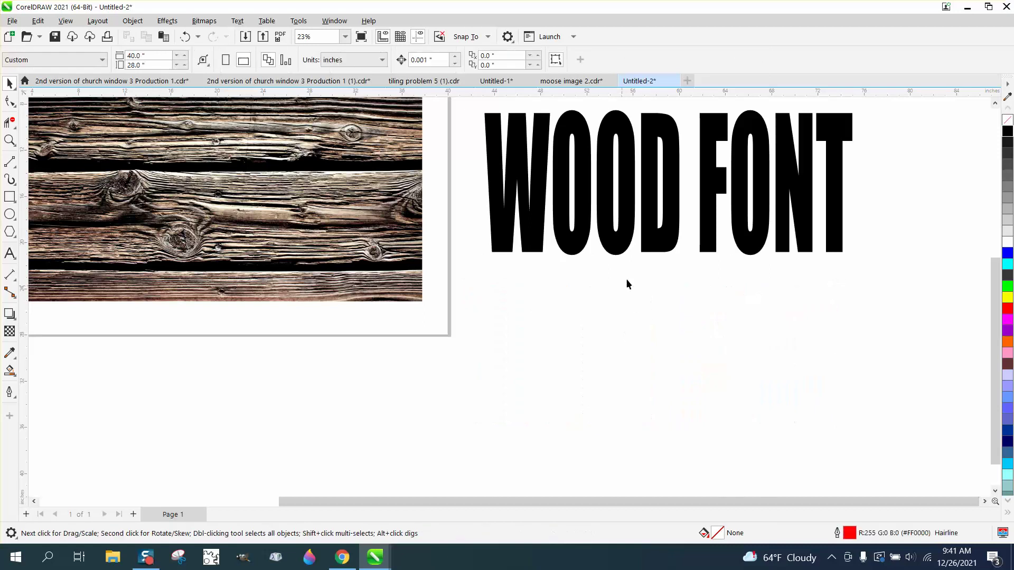
pyautogui.scroll(-2, 687, 248)
pyautogui.moveTo(679, 235); pyautogui.dragTo(333, 235)
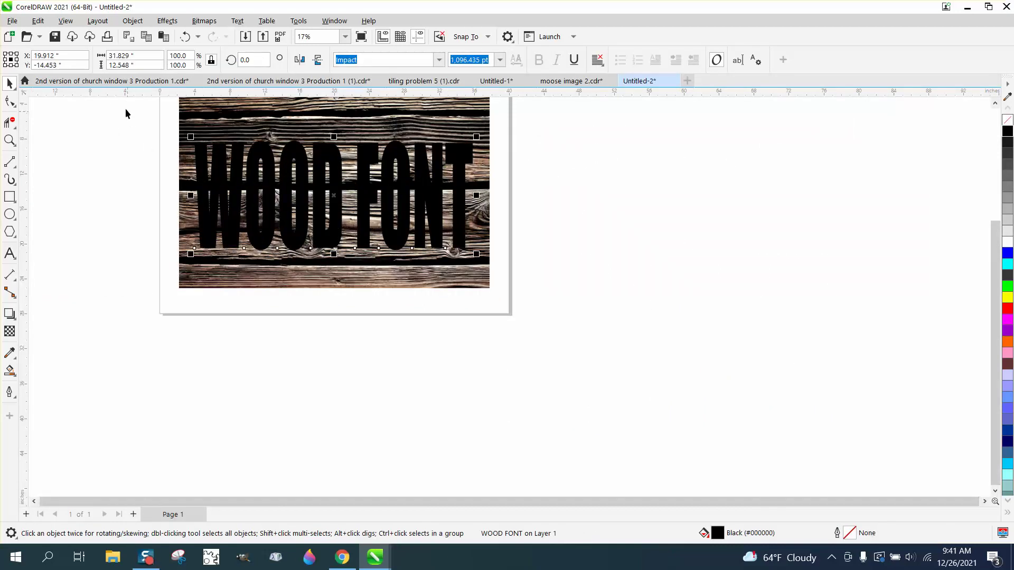
# Set the nudge distance to 35" and marquee-select the text and plank photo.
pyautogui.click(152, 119)
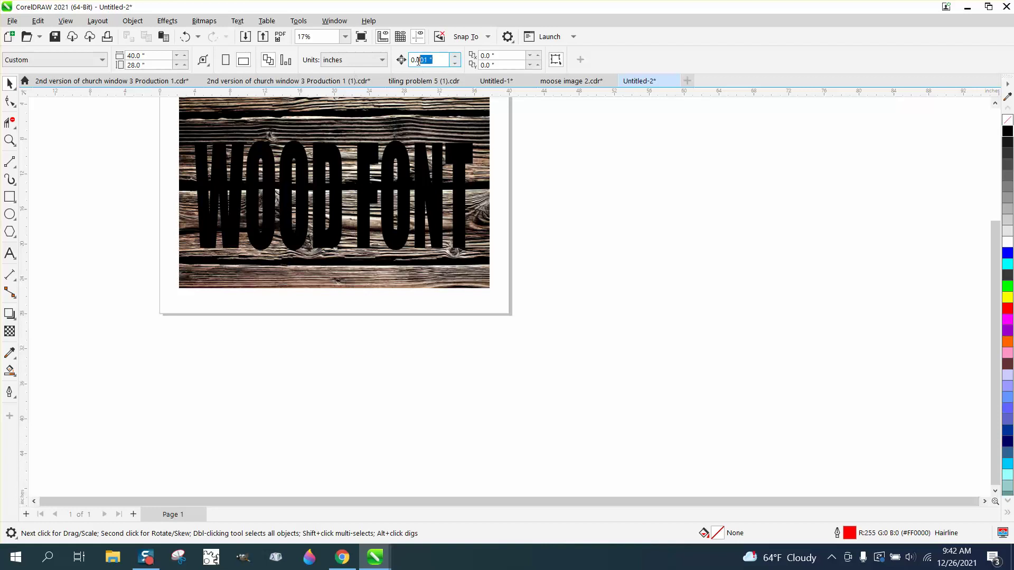
pyautogui.write('35')
pyautogui.press('Return')
pyautogui.scroll(-1, 337, 192)
pyautogui.moveTo(199, 104); pyautogui.dragTo(568, 327)
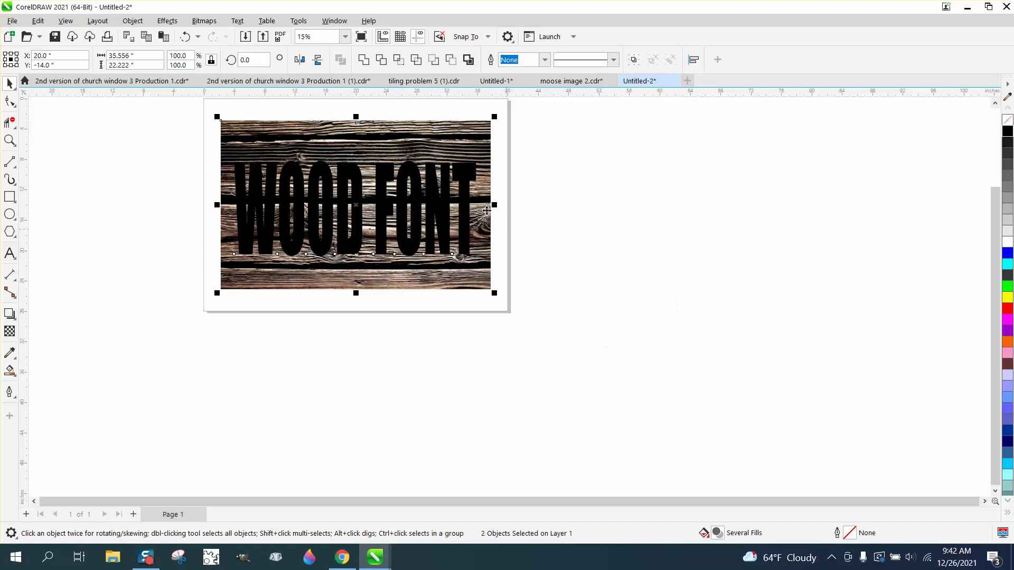
# Intersect the text with the plank photo, then nudge the wood lettering and black text 35" apart.
pyautogui.click(398, 59)
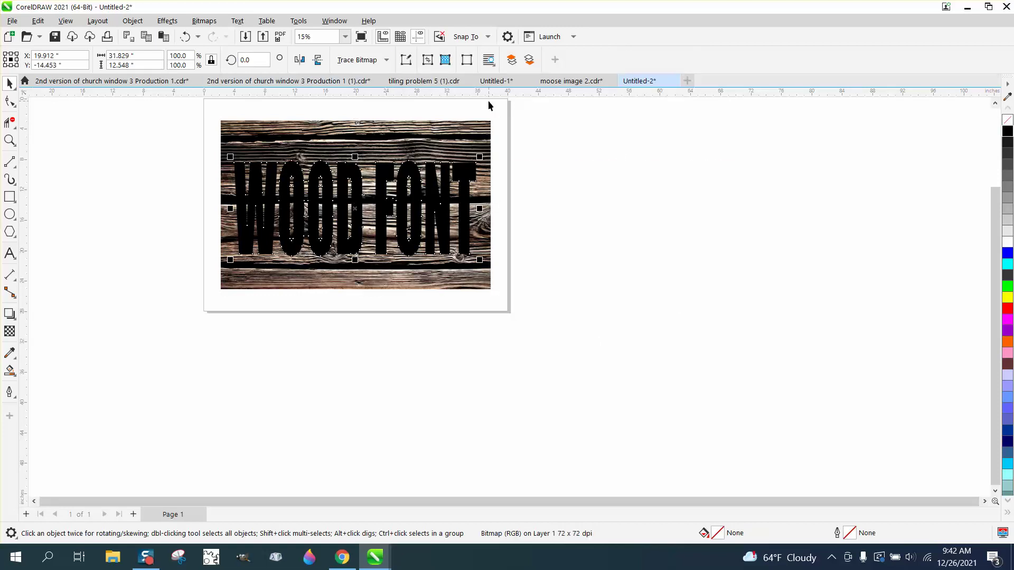
pyautogui.press('Right')
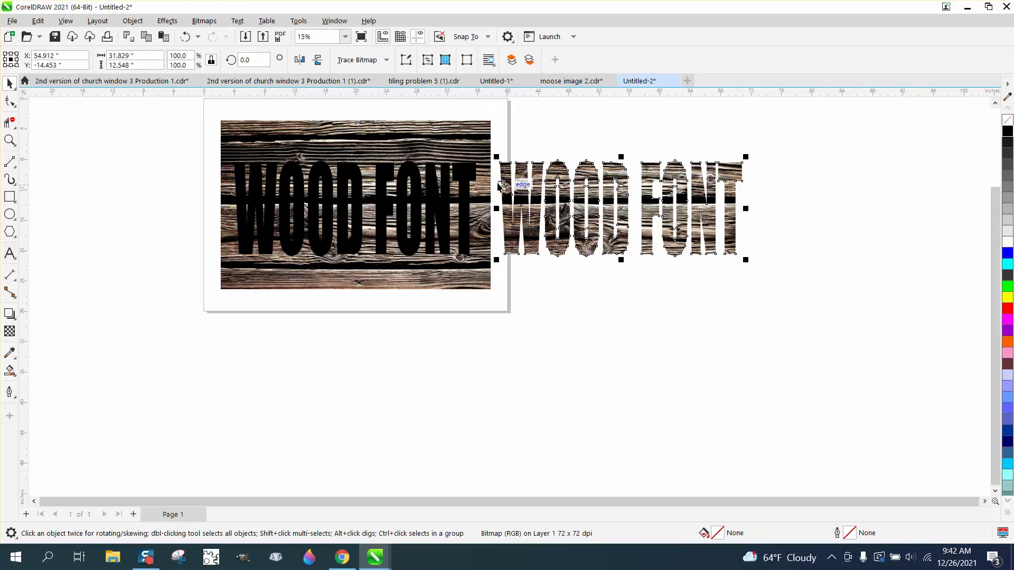
pyautogui.press('Tab')
pyautogui.press('Right')
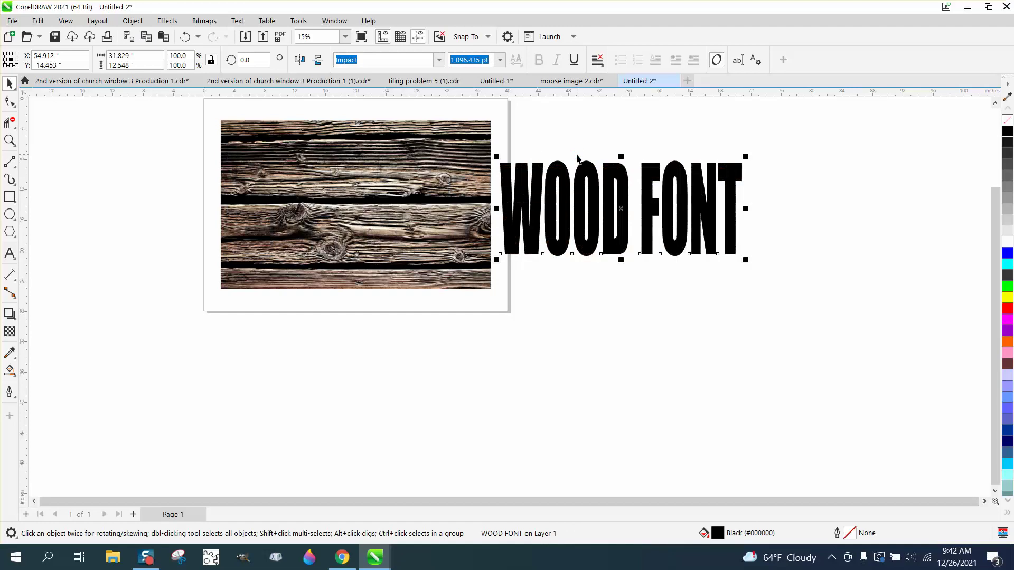
pyautogui.press('Down')
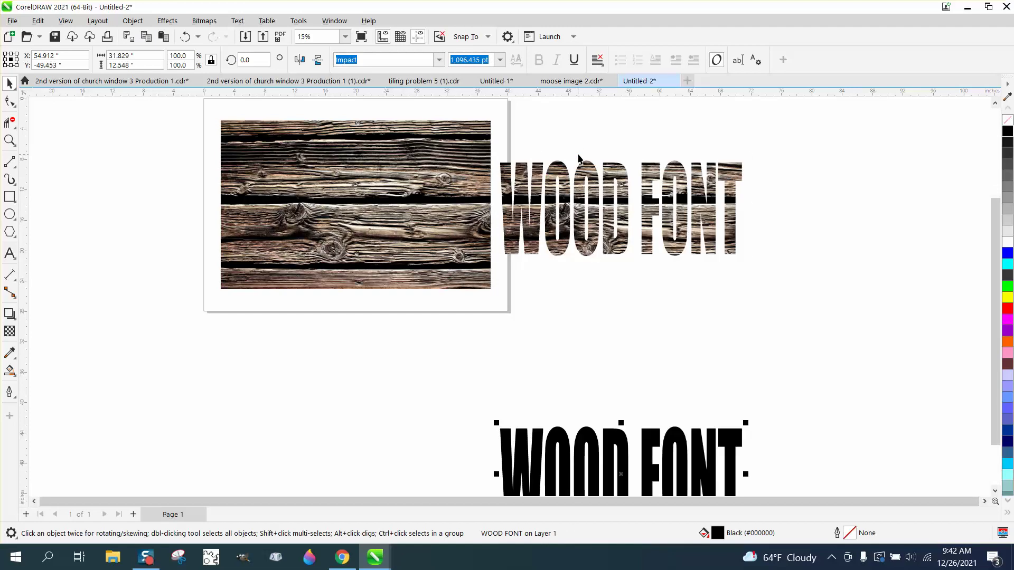
# Make the lower text a 16 pt black outline with no fill, lined up behind the wood letters.
pyautogui.click(1007, 120)
pyautogui.rightClick(1007, 131)
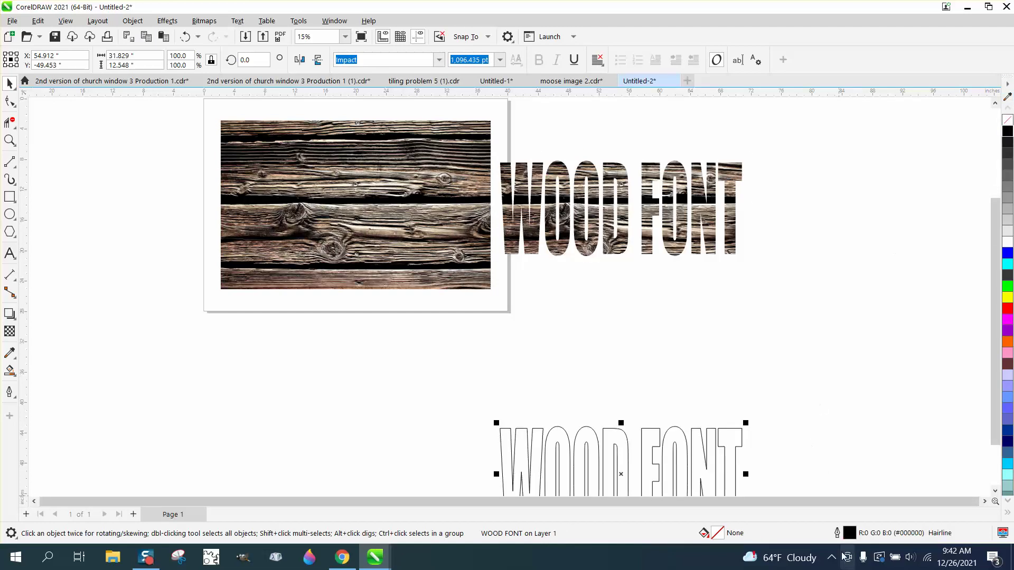
pyautogui.doubleClick(849, 533)
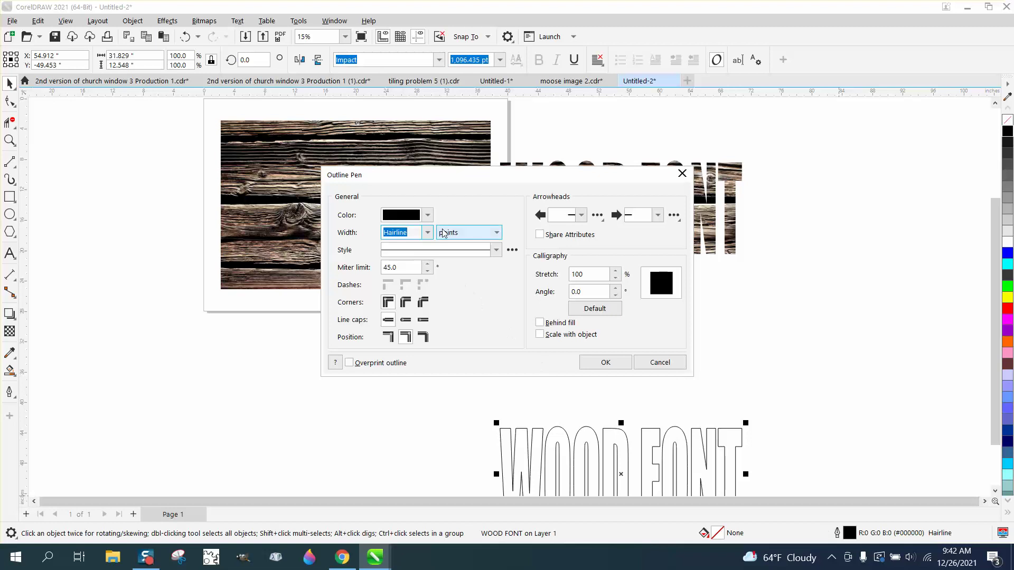
pyautogui.click(427, 232)
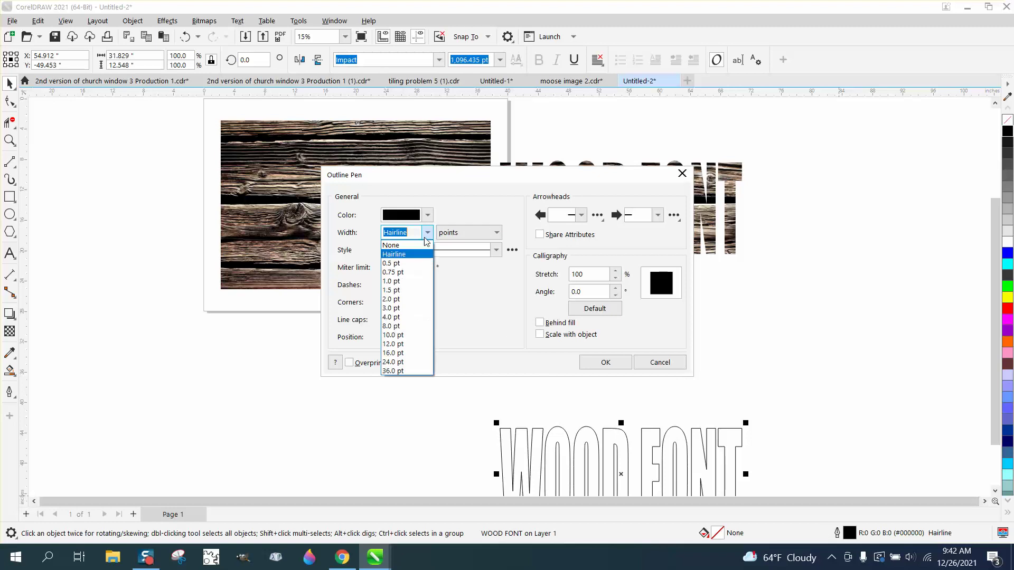
pyautogui.click(393, 353)
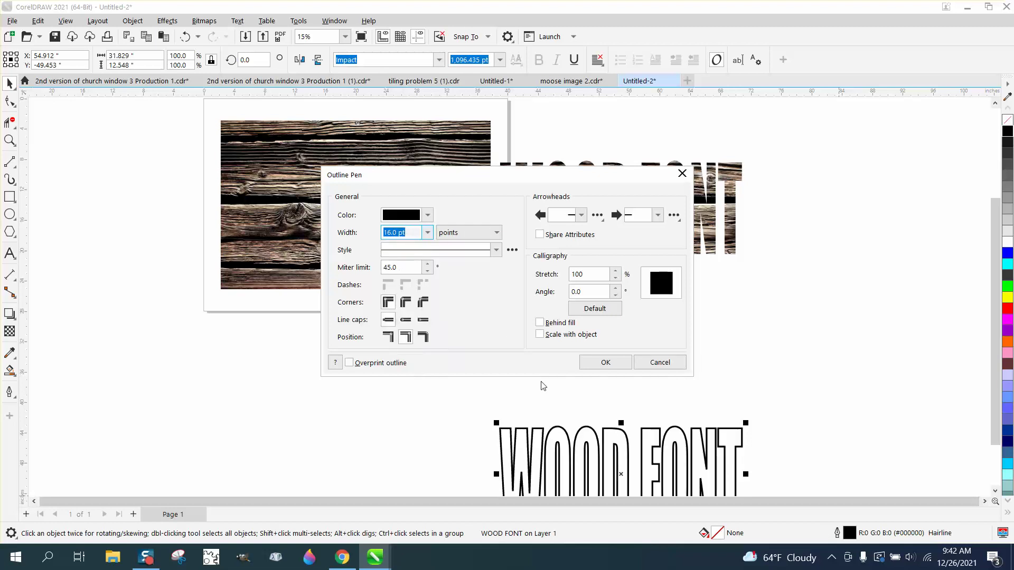
pyautogui.click(660, 363)
pyautogui.hotkey('ctrl', 'z')
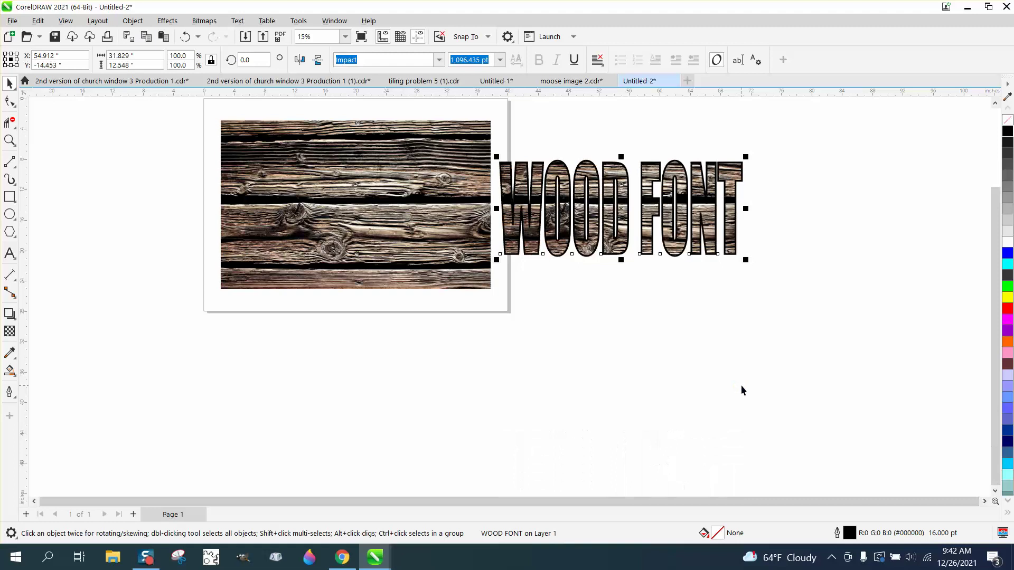
# Zoom in on the lettering and change its outline colour to brown (#996633).
pyautogui.click(10, 140)
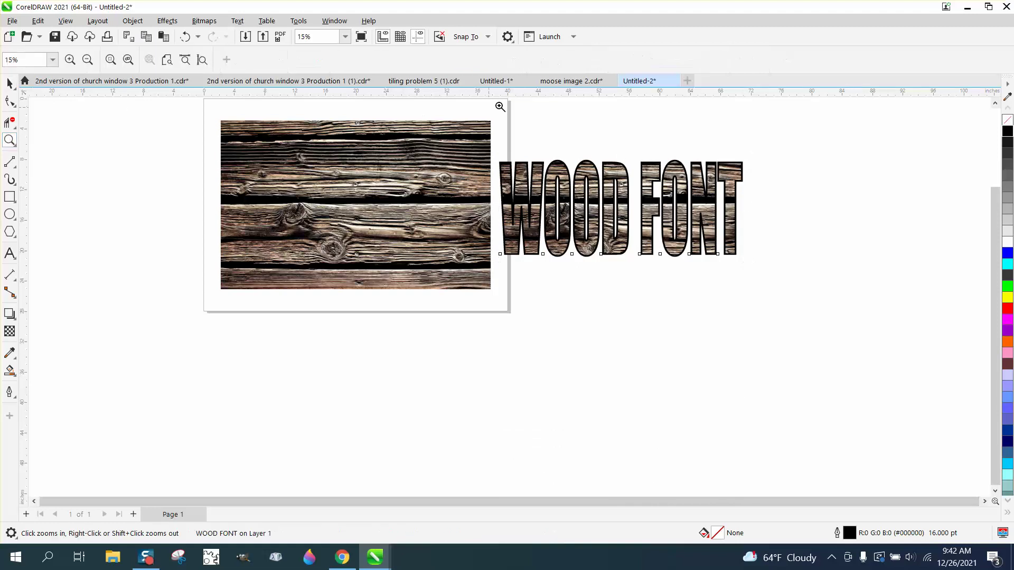
pyautogui.click(763, 280)
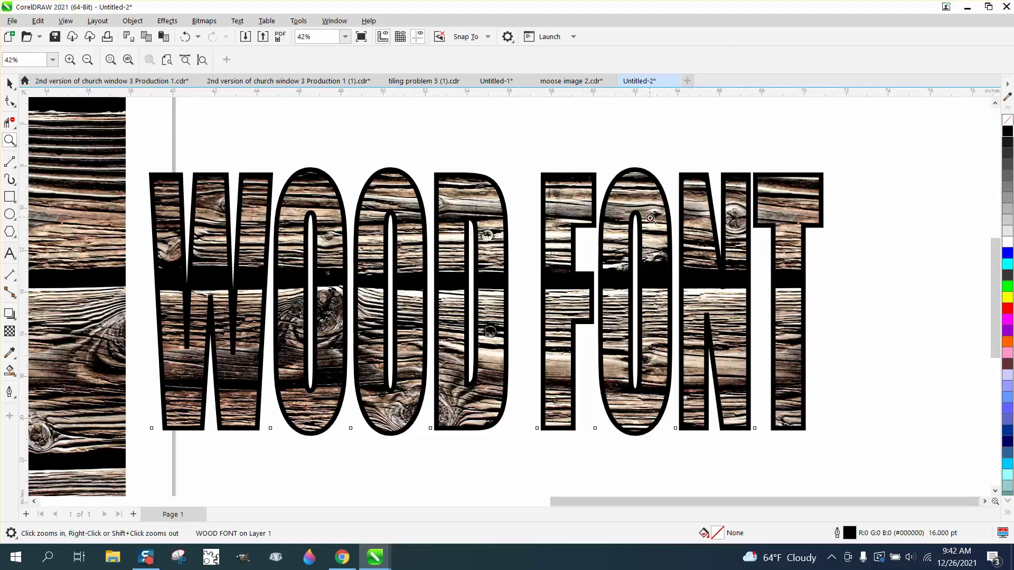
pyautogui.scroll(-3, 625, 235)
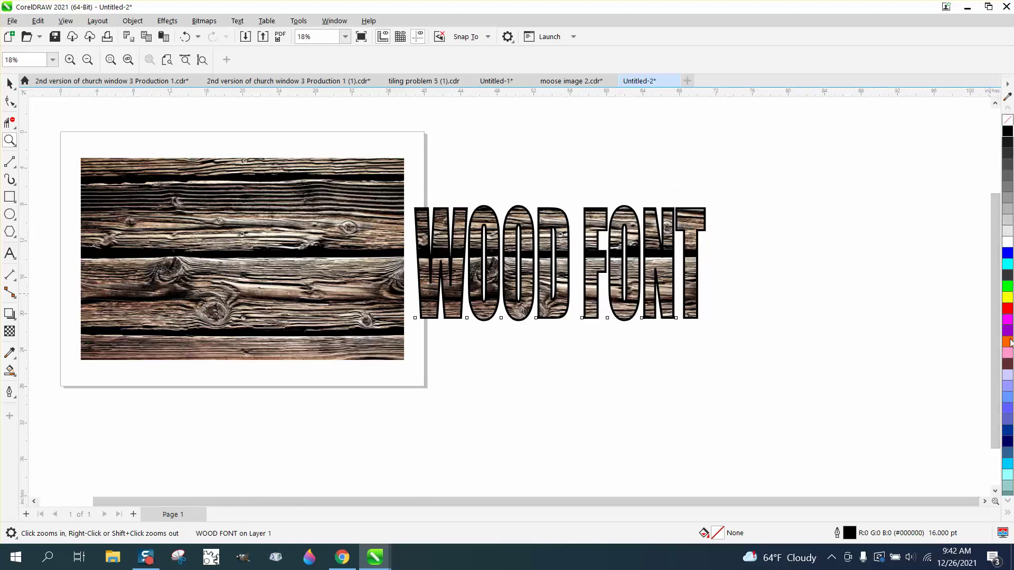
pyautogui.click(1008, 501)
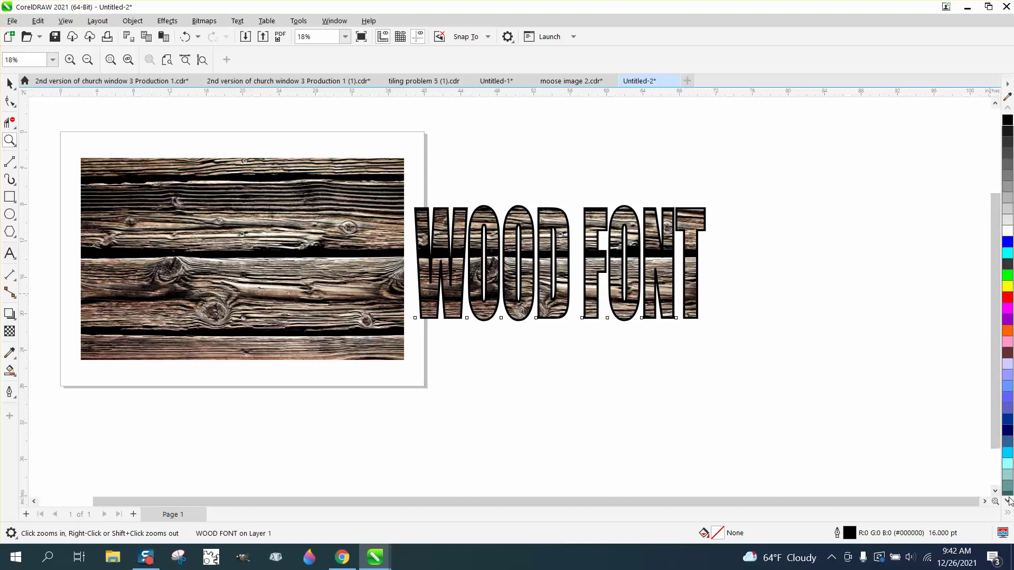
pyautogui.click(1007, 500)
pyautogui.click(1008, 500)
pyautogui.click(1007, 501)
pyautogui.click(1008, 501)
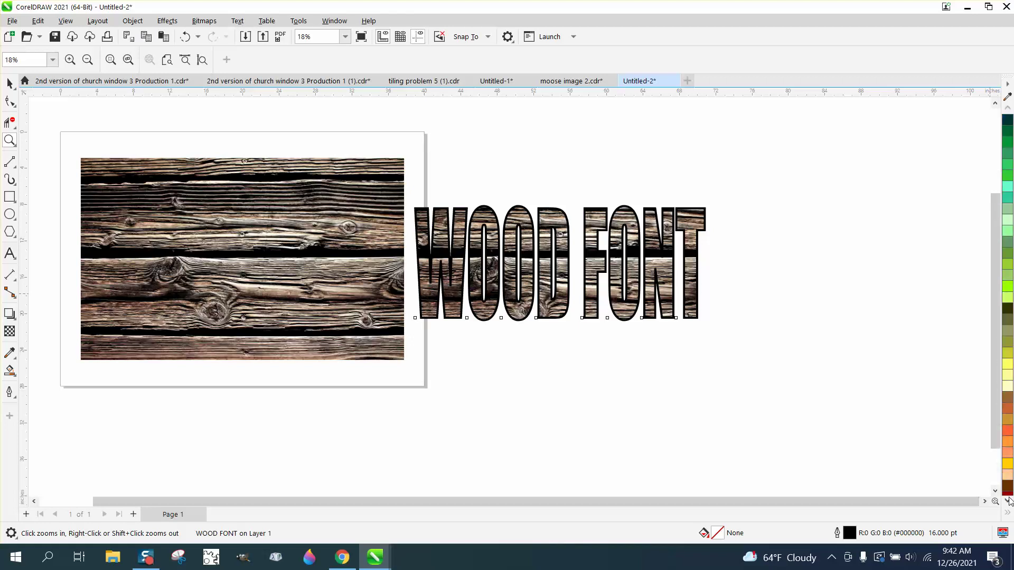
pyautogui.click(1008, 501)
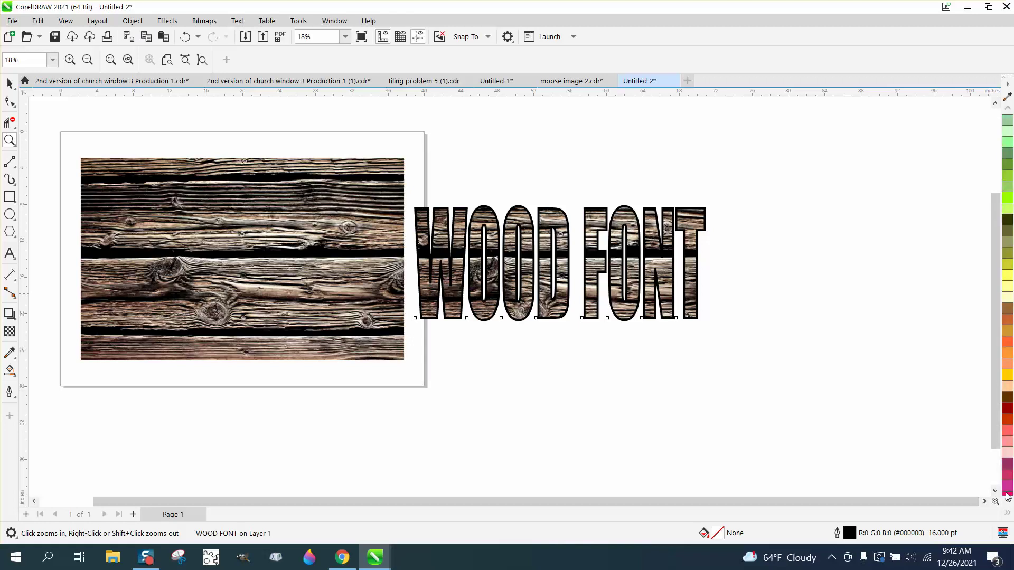
pyautogui.rightClick(1008, 312)
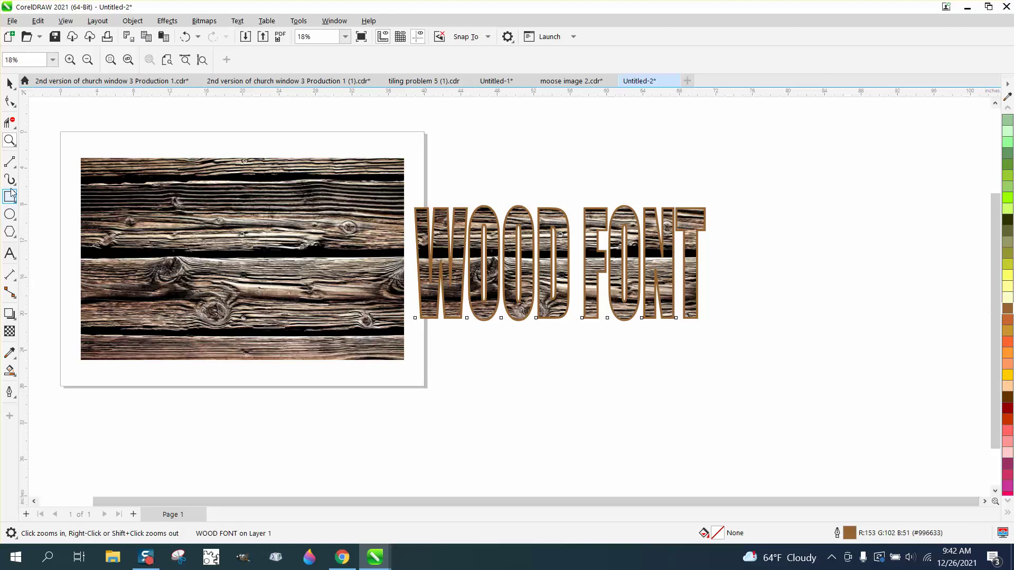
pyautogui.moveTo(550, 262); pyautogui.dragTo(553, 263)
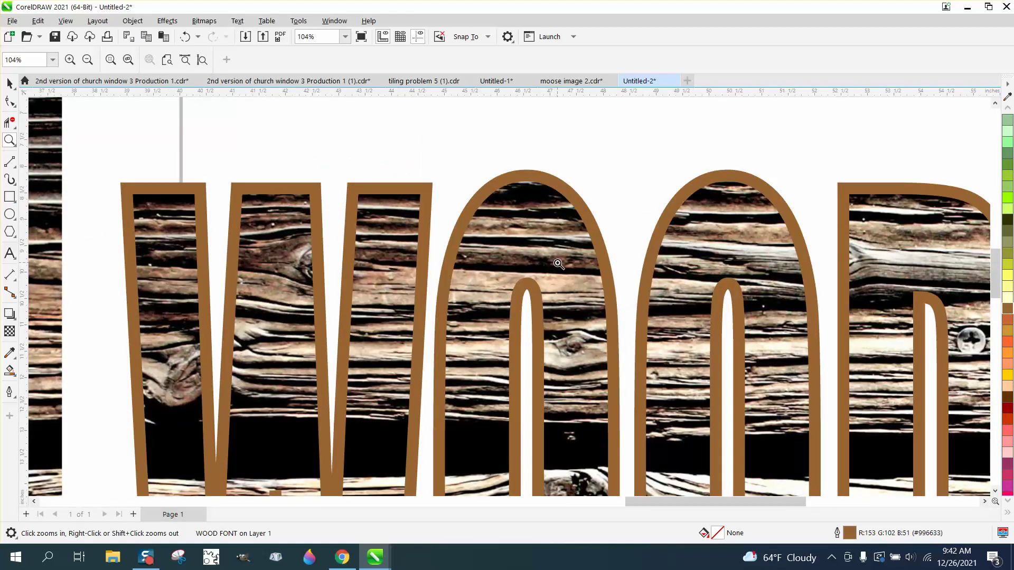
# Set the wood letters' outline to No Color, then zoom out to check the edges.
pyautogui.click(1006, 110)
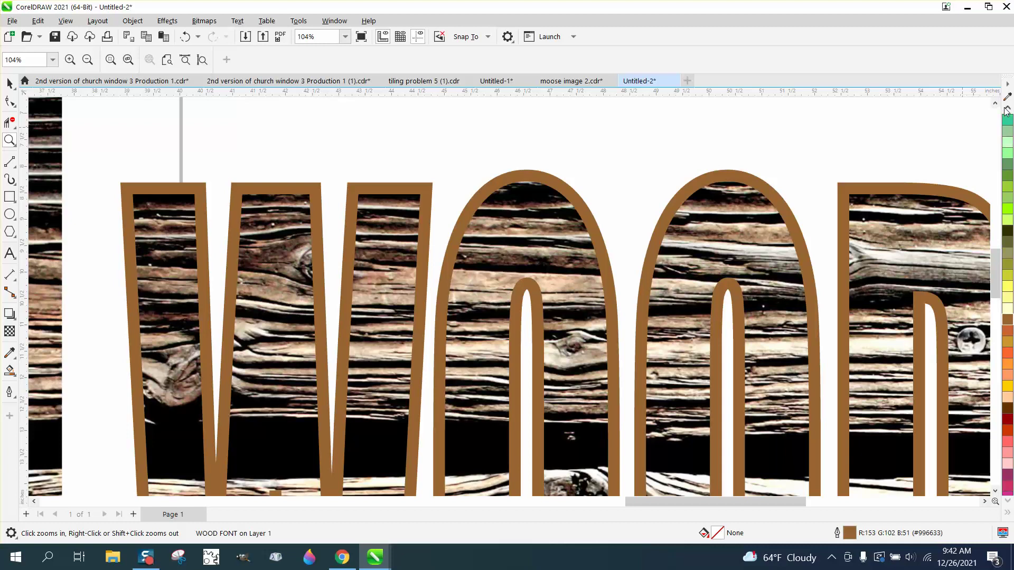
pyautogui.moveTo(1007, 109); pyautogui.dragTo(1006, 112)
pyautogui.rightClick(1008, 122)
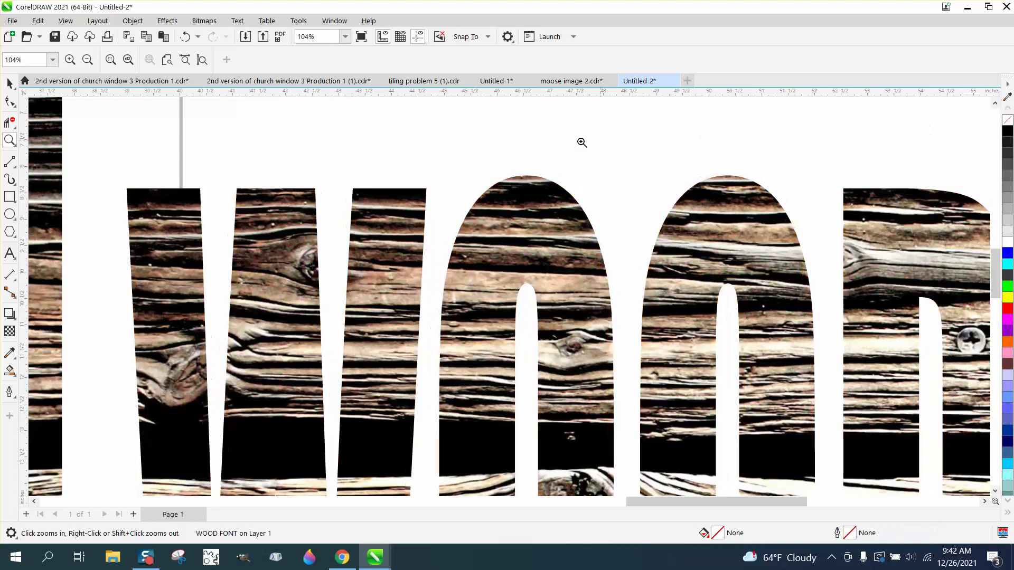
pyautogui.rightClick(508, 144)
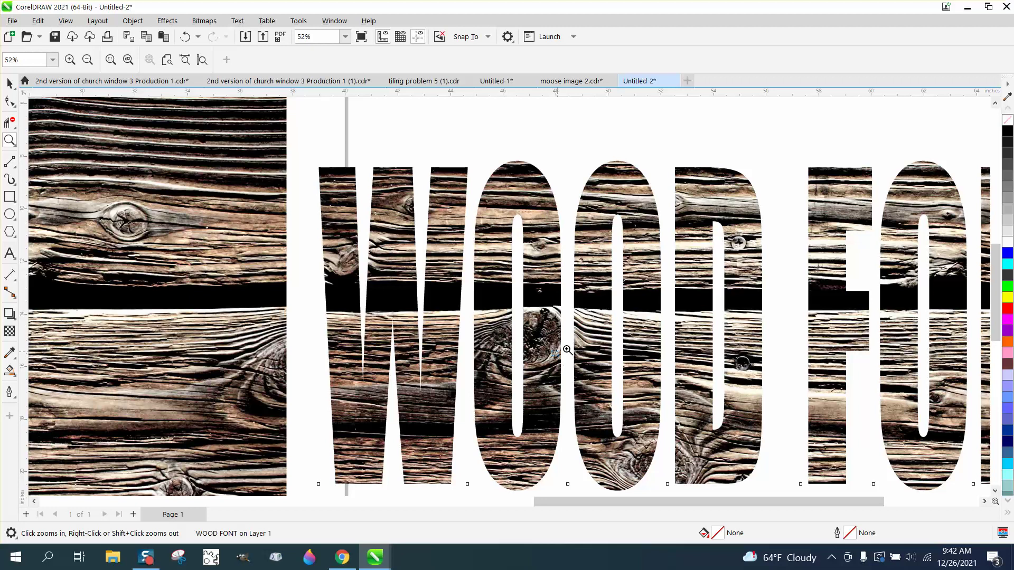
pyautogui.scroll(6, 576, 349)
pyautogui.scroll(-4, 452, 322)
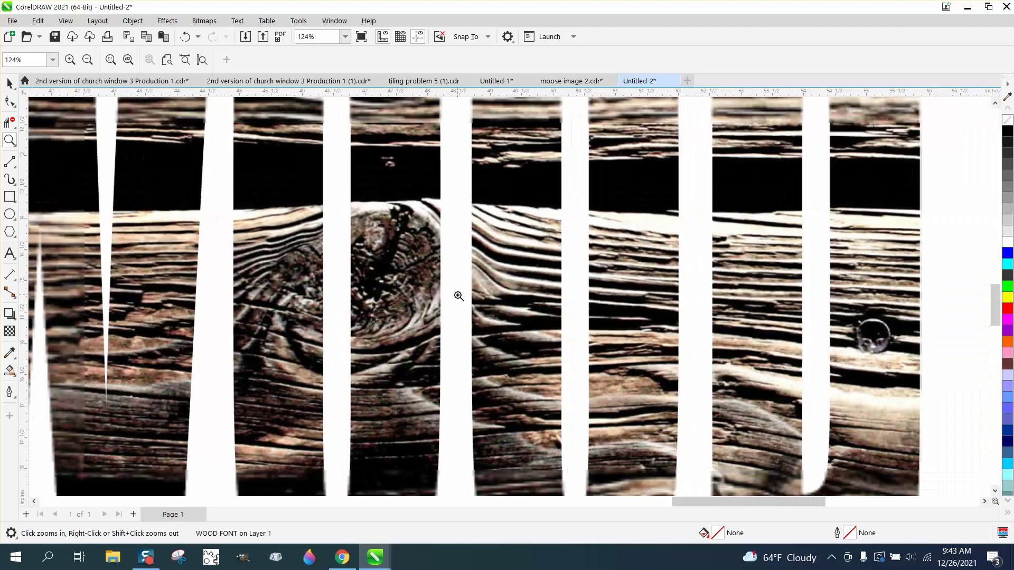
pyautogui.scroll(-5, 458, 296)
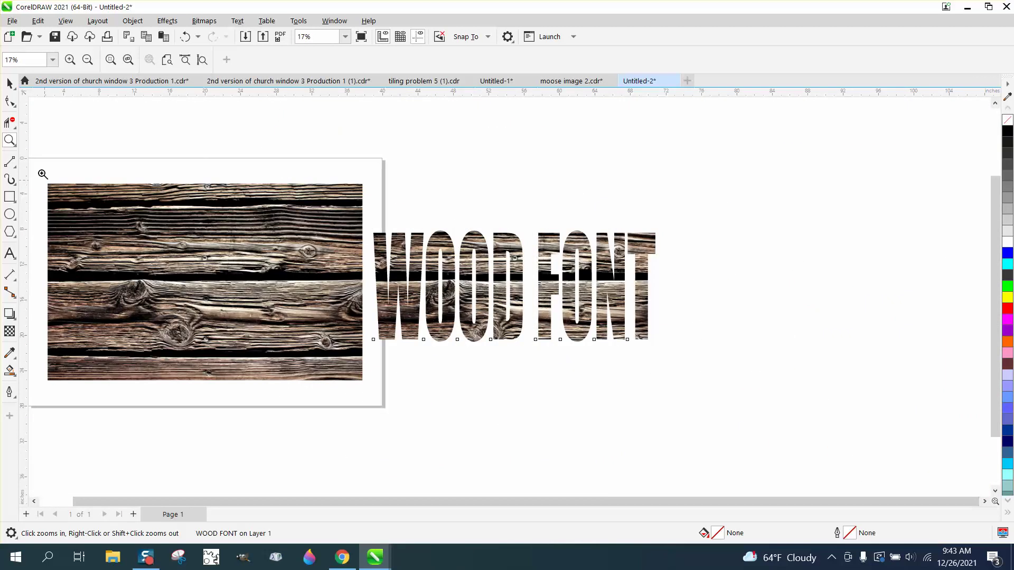
pyautogui.scroll(5, 470, 267)
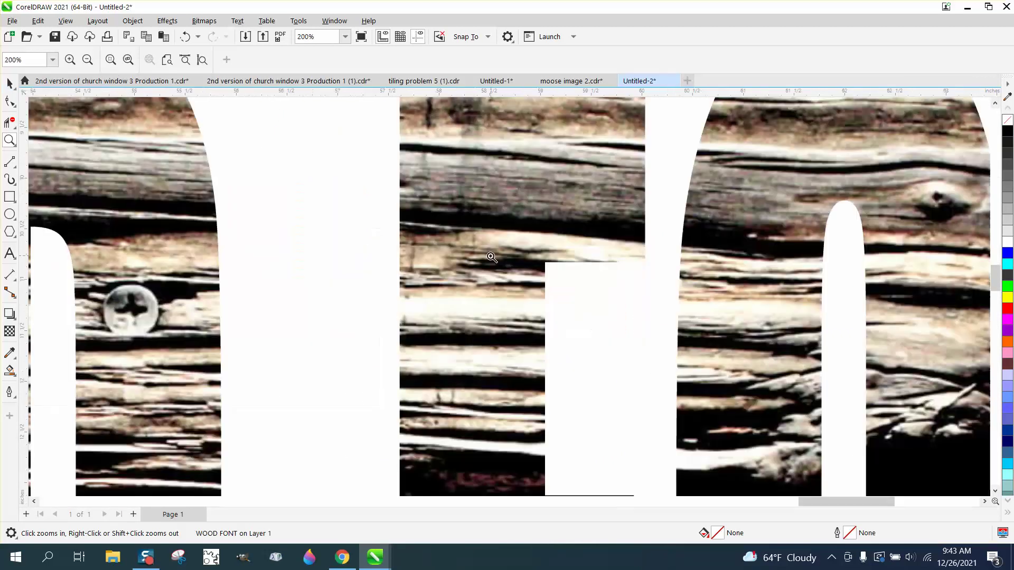
pyautogui.scroll(-3, 437, 254)
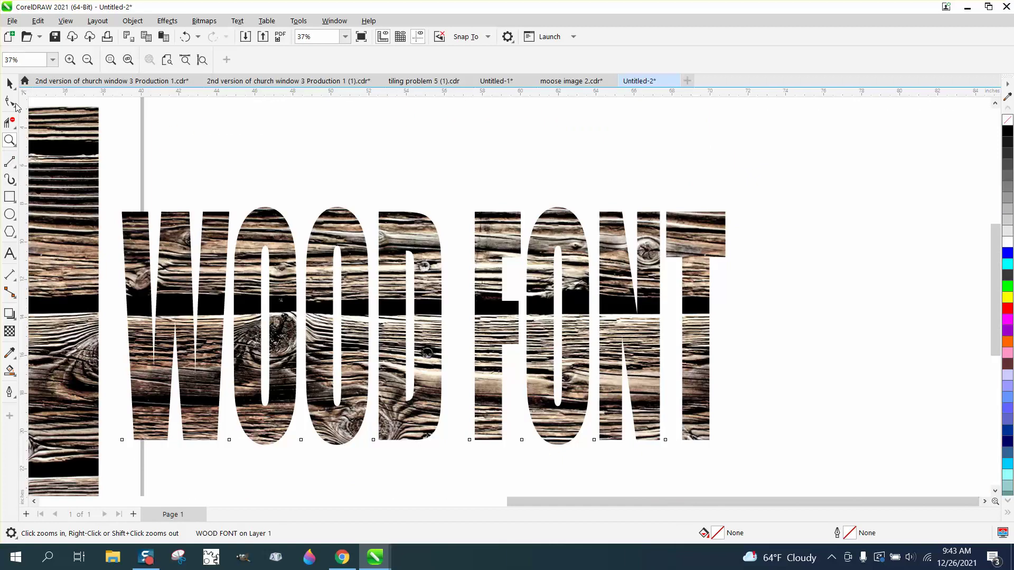
# Move the WOOD FONT text and the wood-textured letters up and to the right.
pyautogui.click(9, 83)
pyautogui.moveTo(431, 276); pyautogui.dragTo(586, 232)
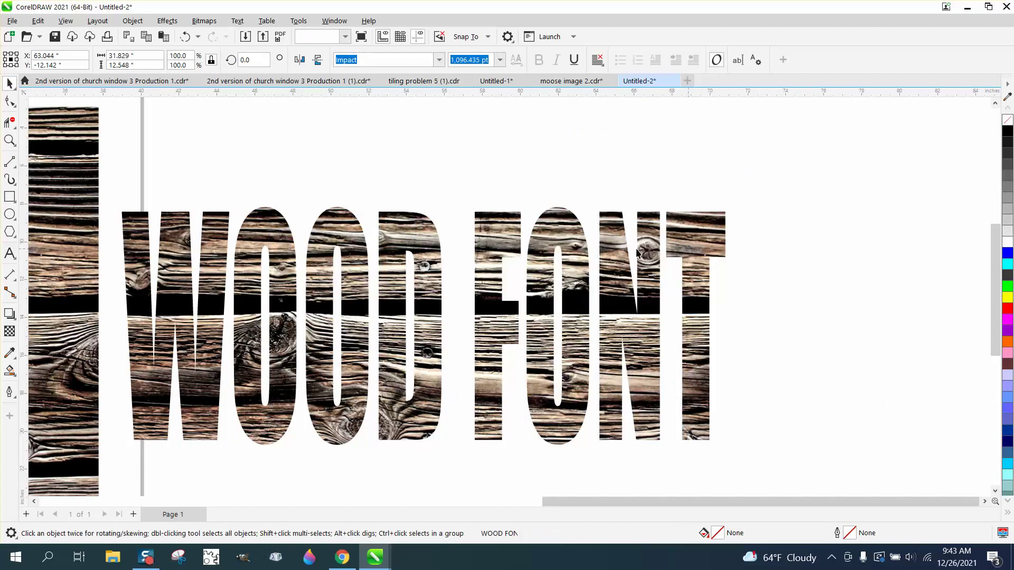
pyautogui.click(528, 267)
pyautogui.moveTo(516, 245); pyautogui.dragTo(634, 188)
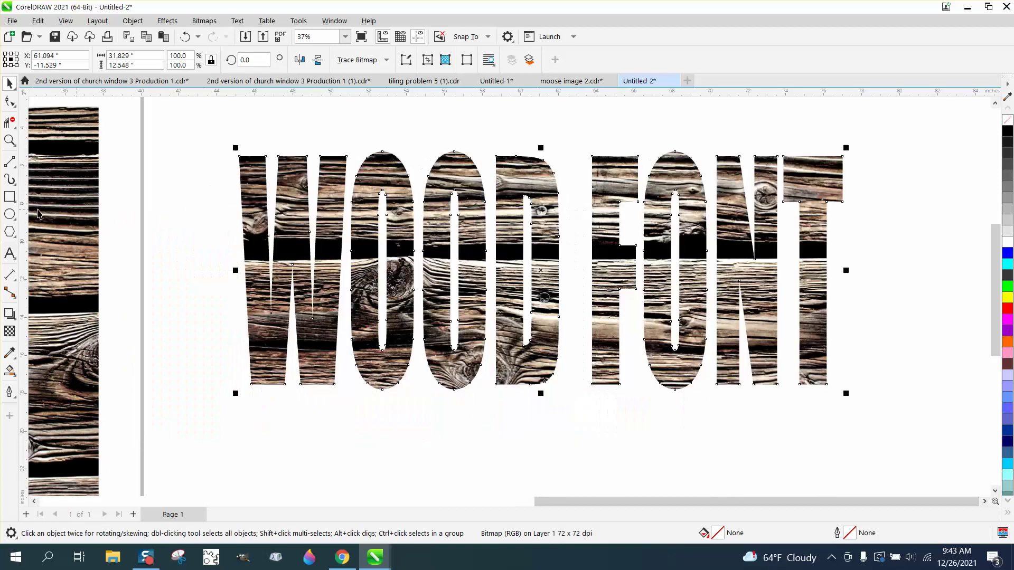
# Draw a blue rectangle around the letters and send it to the back of the page.
pyautogui.click(9, 197)
pyautogui.moveTo(186, 126); pyautogui.dragTo(868, 417)
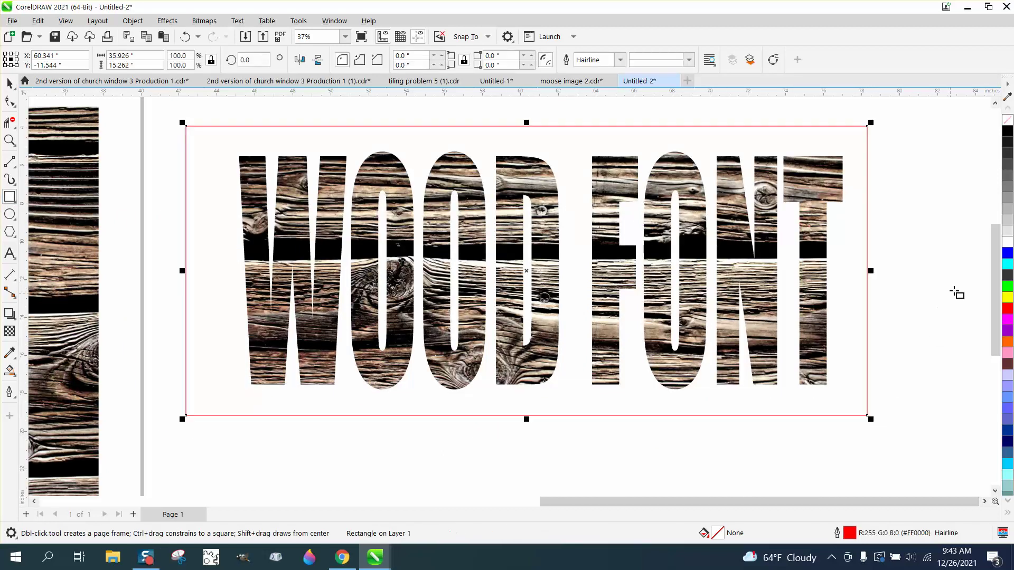
pyautogui.click(1008, 257)
pyautogui.click(132, 21)
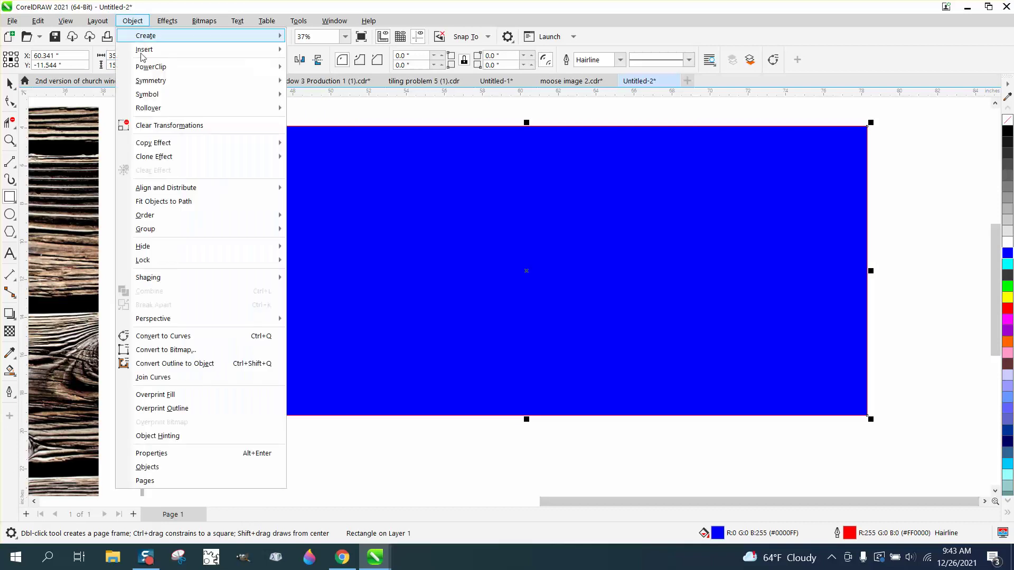
pyautogui.moveTo(167, 217)
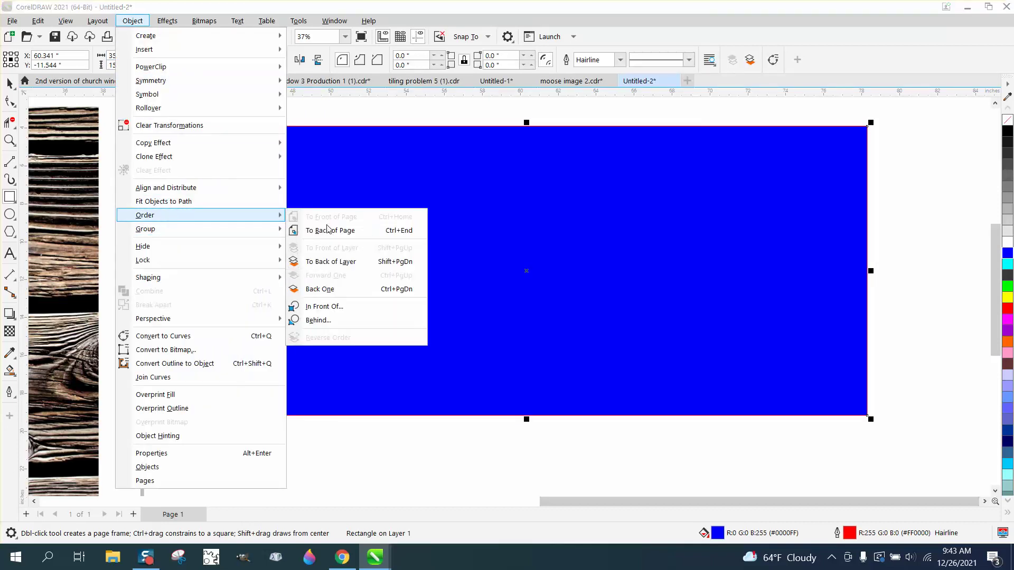
pyautogui.click(326, 232)
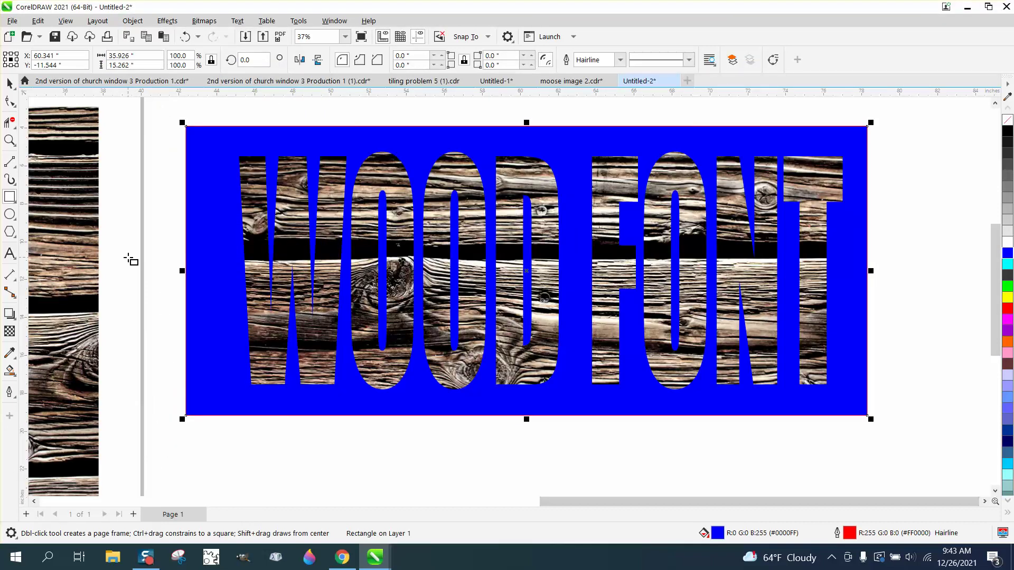